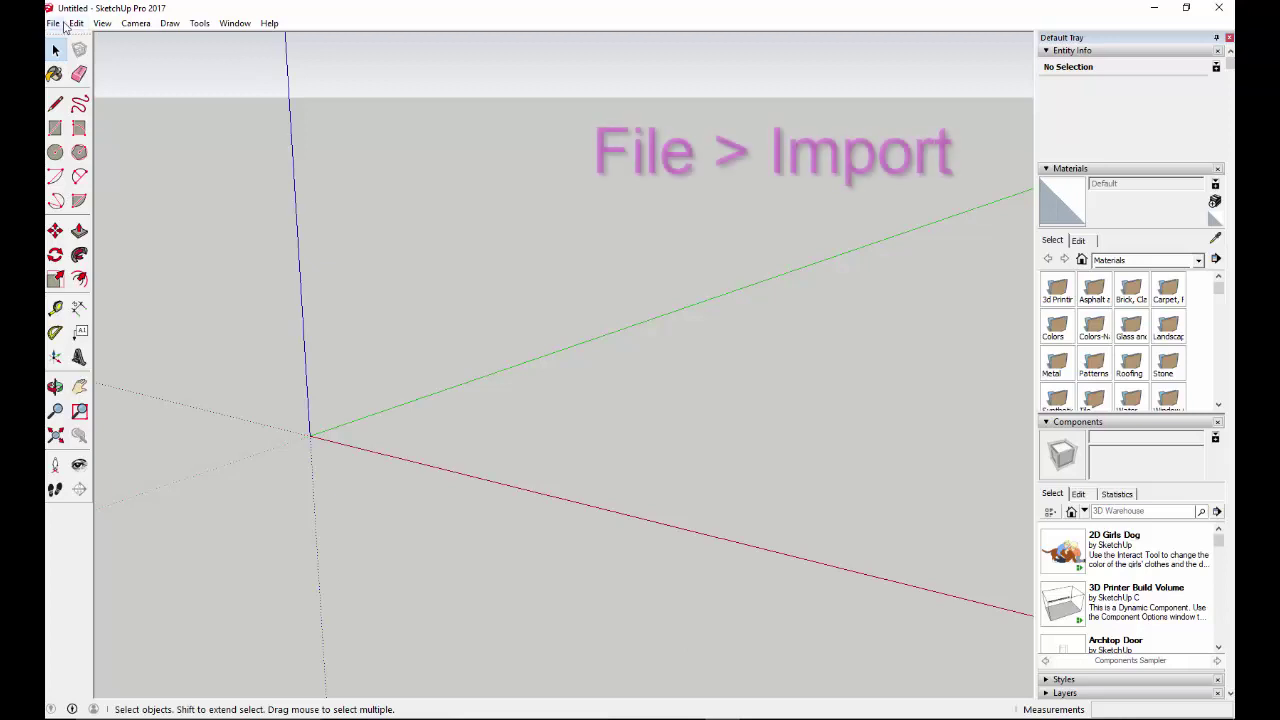
Step: Import the AutoCAD drawing Villa from the ID121_S17_FinalProject folder and dismiss the import results
left_click(62, 24)
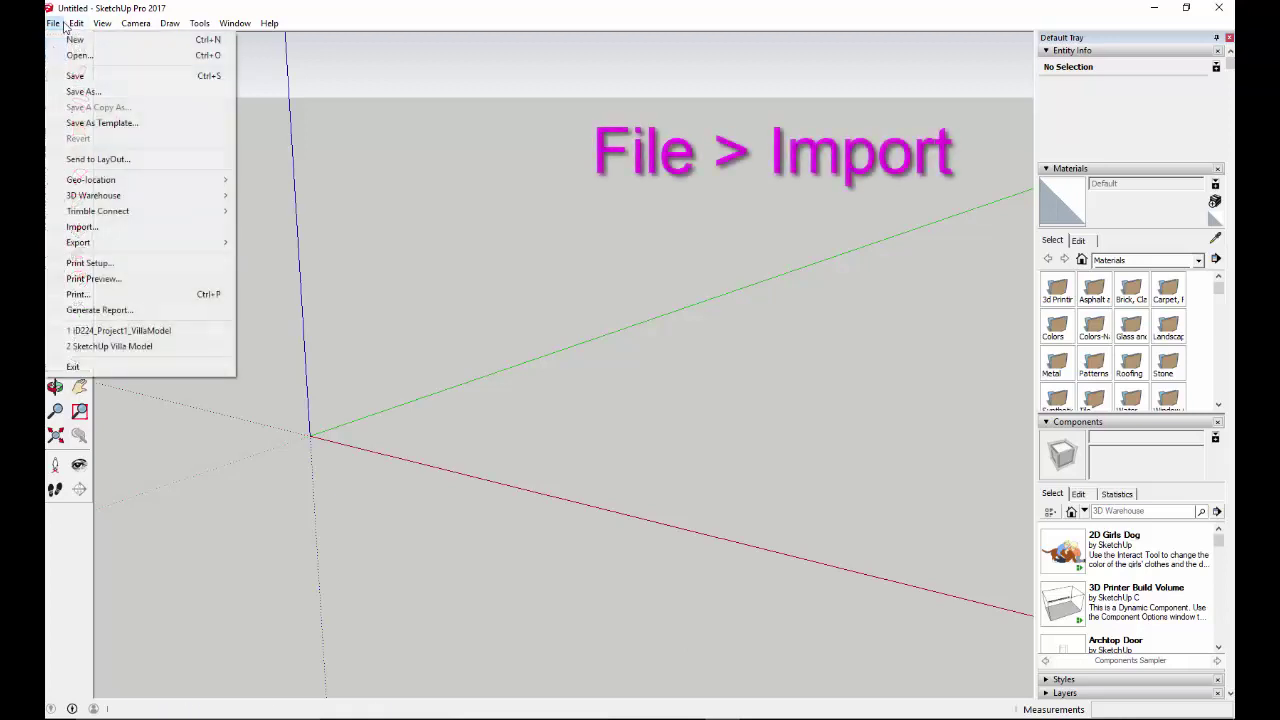
left_click(114, 236)
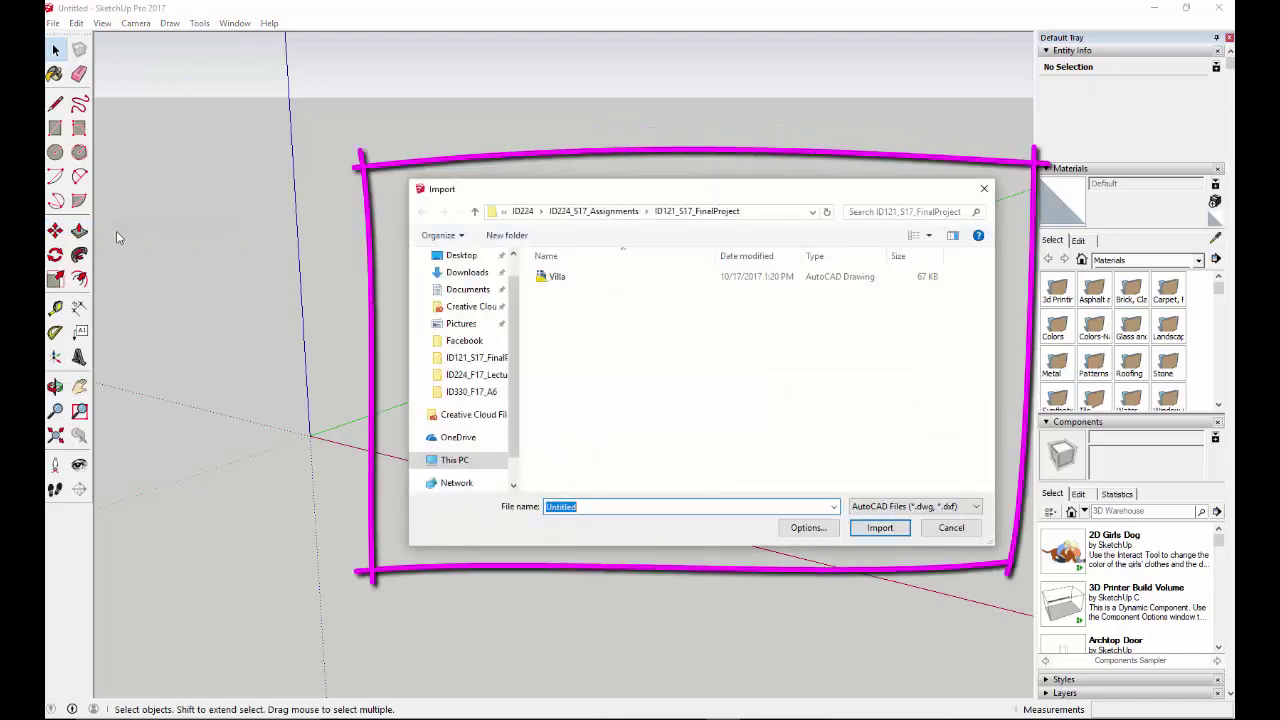
left_click(566, 286)
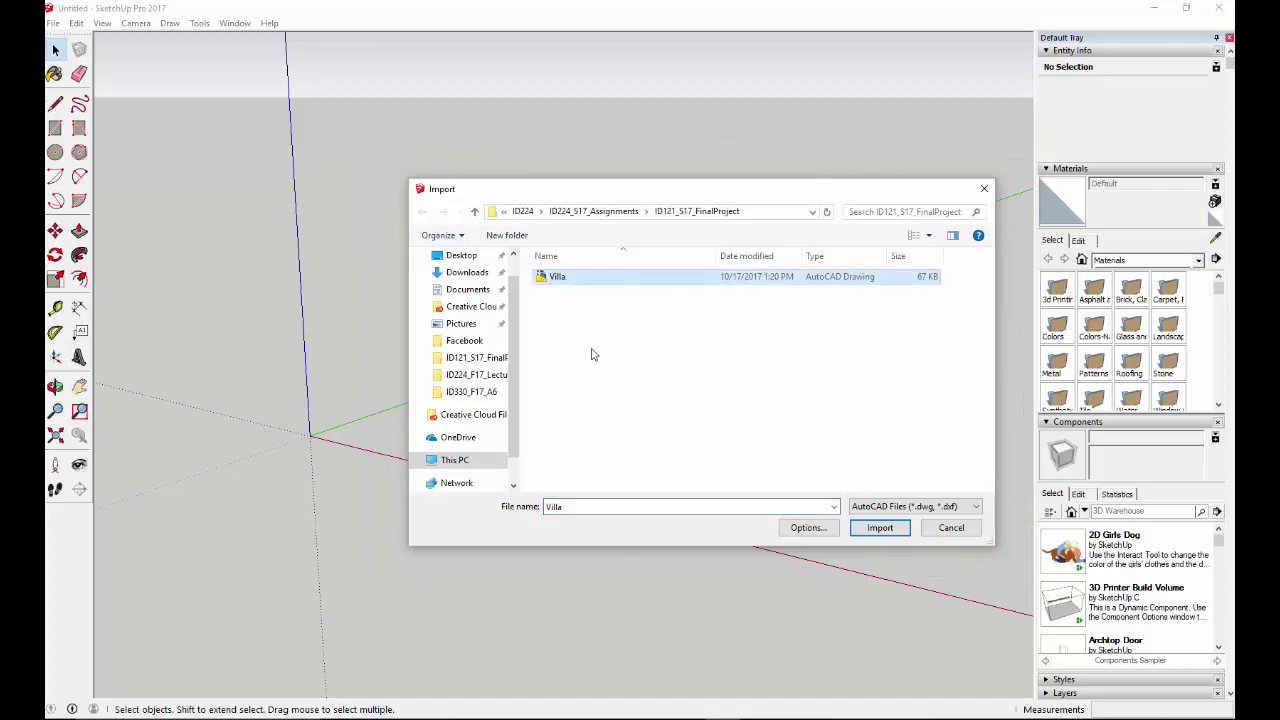
left_click(880, 528)
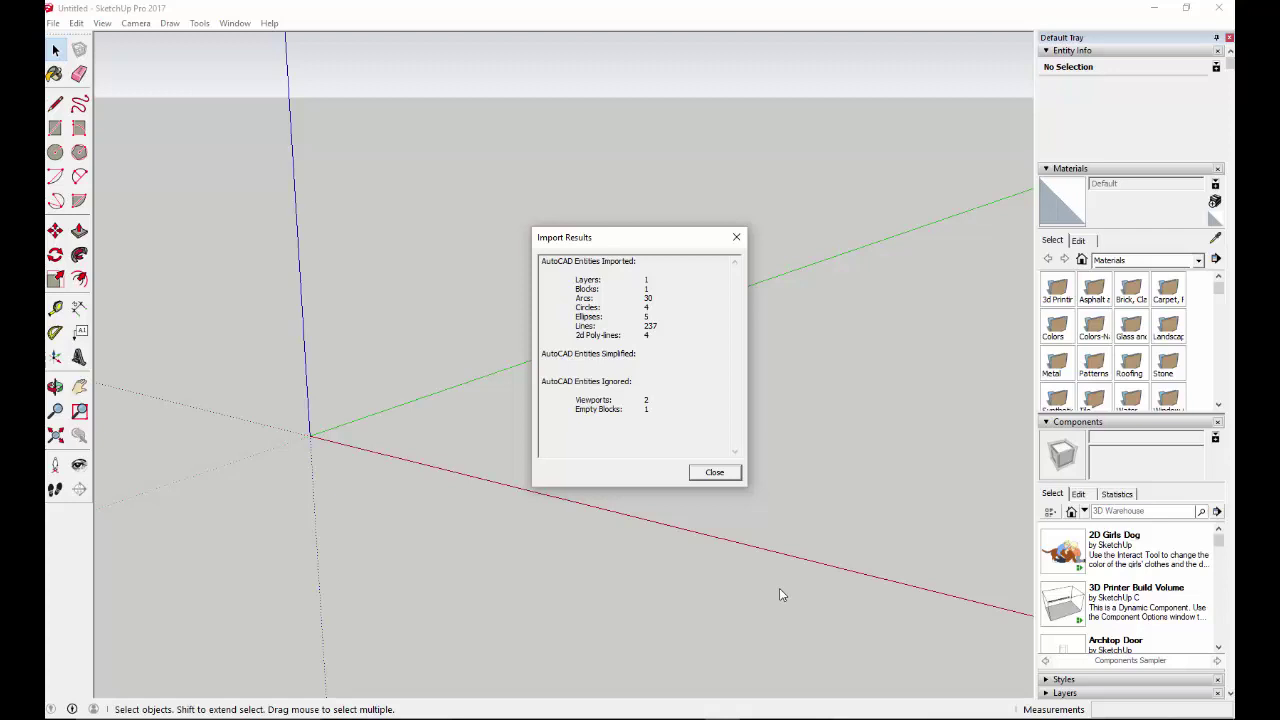
left_click(714, 474)
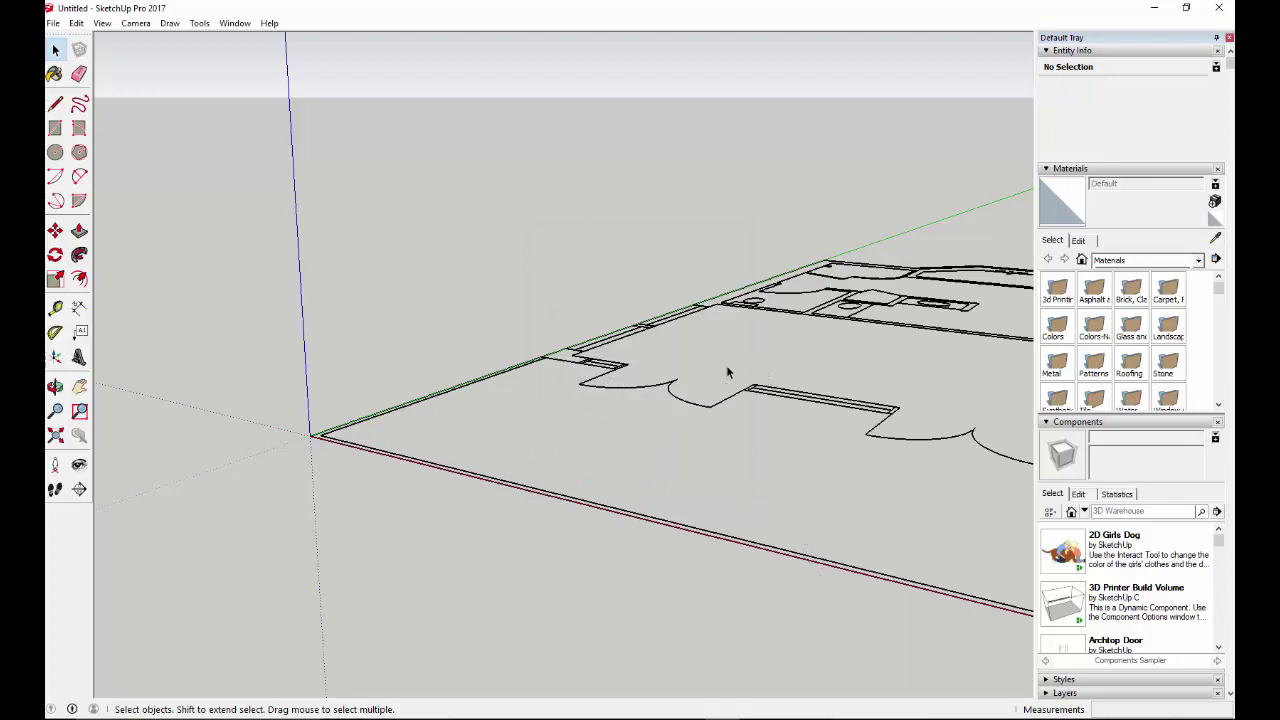
Step: Select all edges of the imported villa floor plan and make them into a group
scroll(487, 400, "down", 6)
scroll(575, 418, "down", 2)
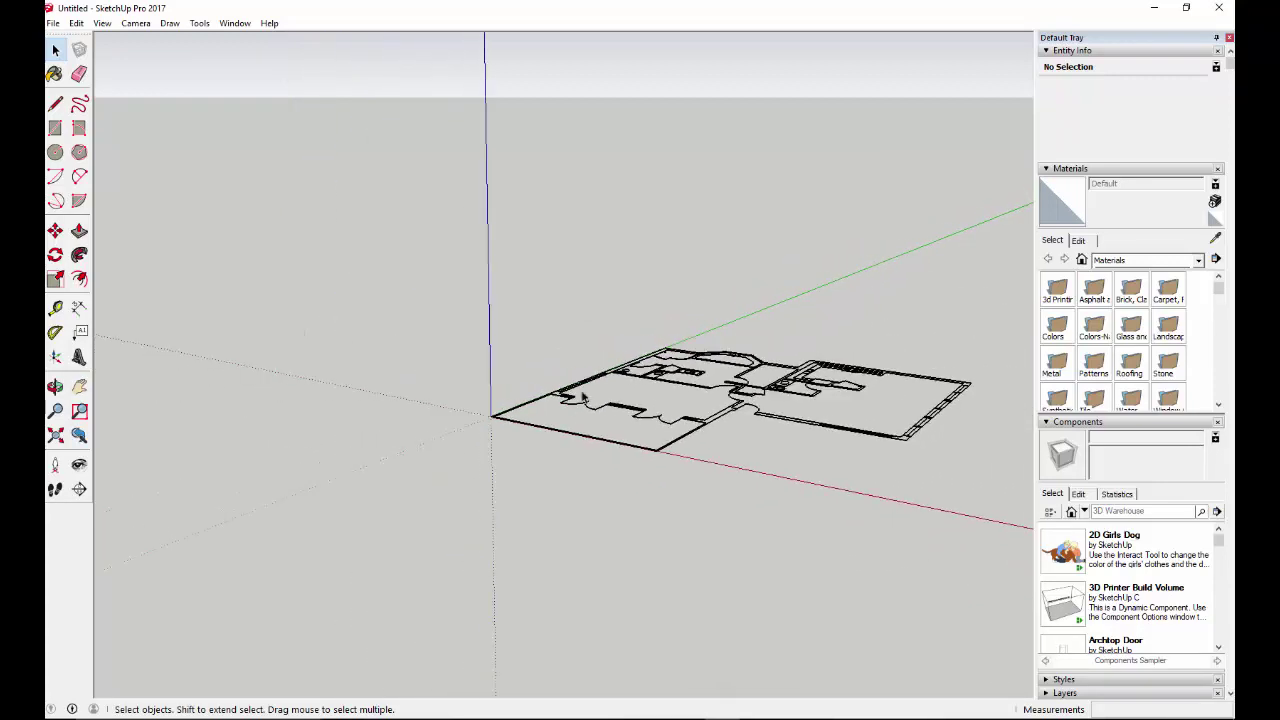
middle_click_drag(574, 400, 565, 616)
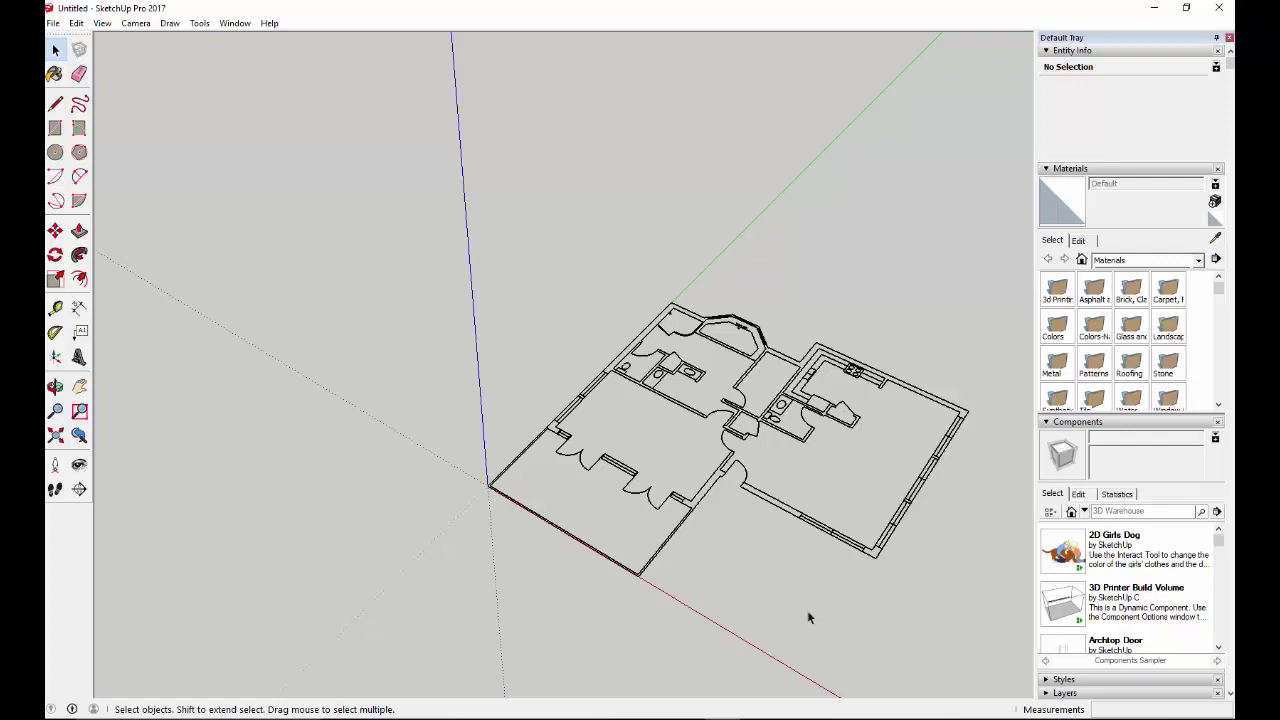
left_click(56, 50)
left_click_drag(983, 637, 438, 284)
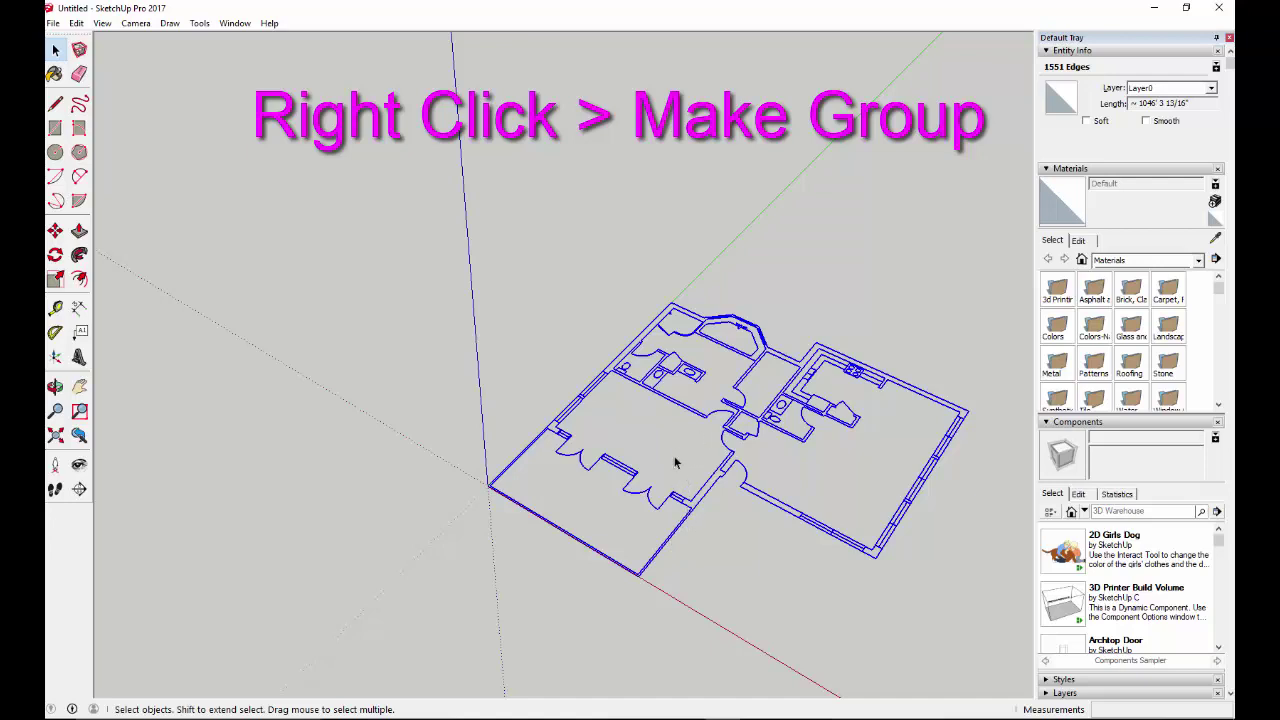
right_click(800, 521)
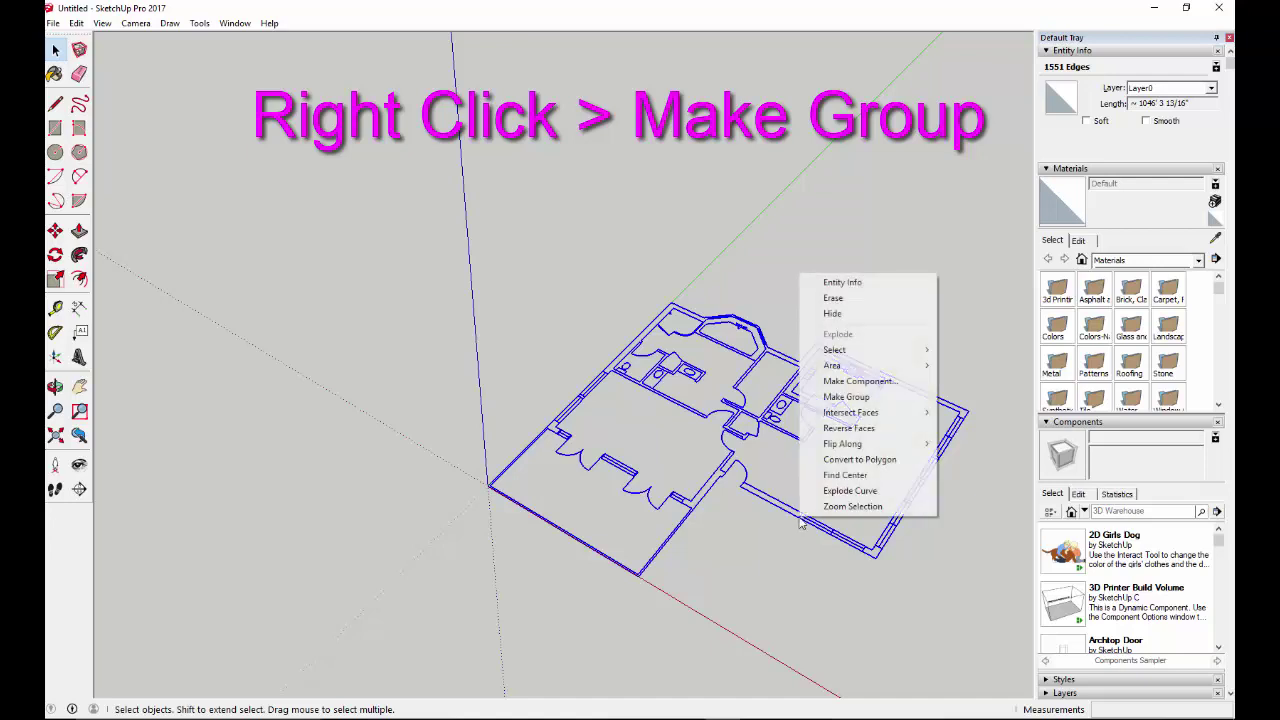
left_click(846, 397)
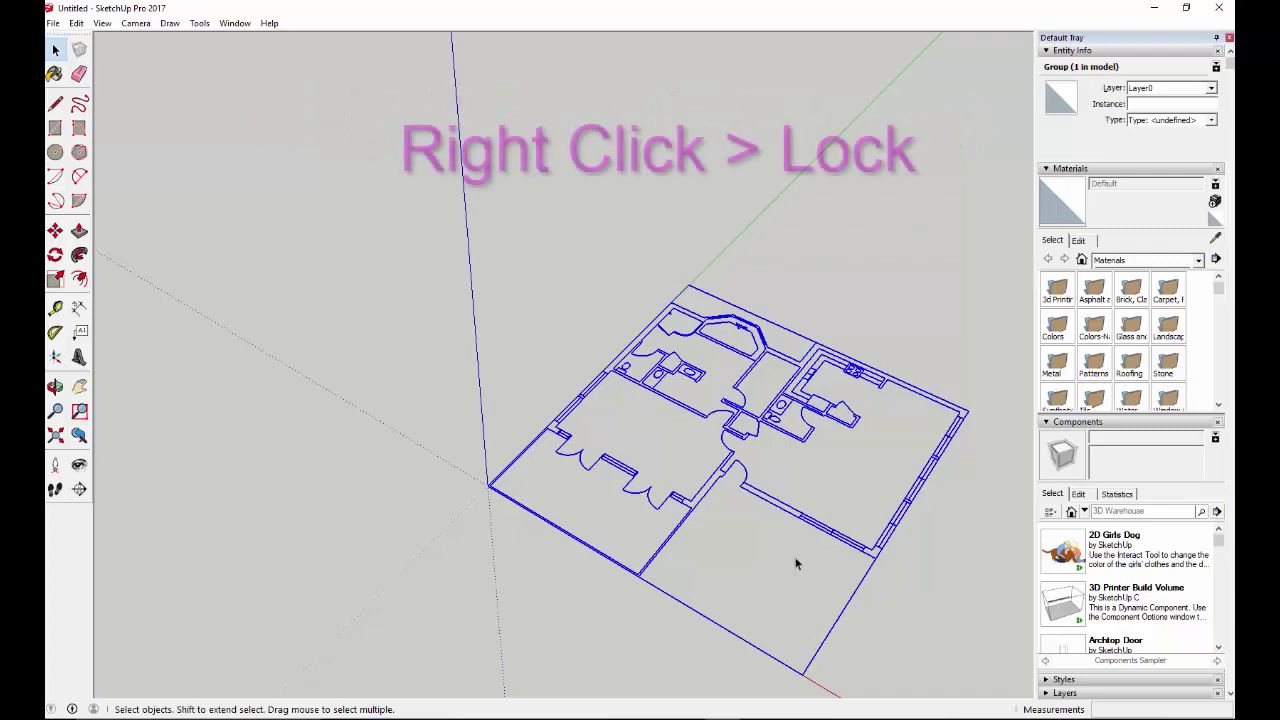
Step: Lock the floor plan group so it cannot be moved
right_click(795, 517)
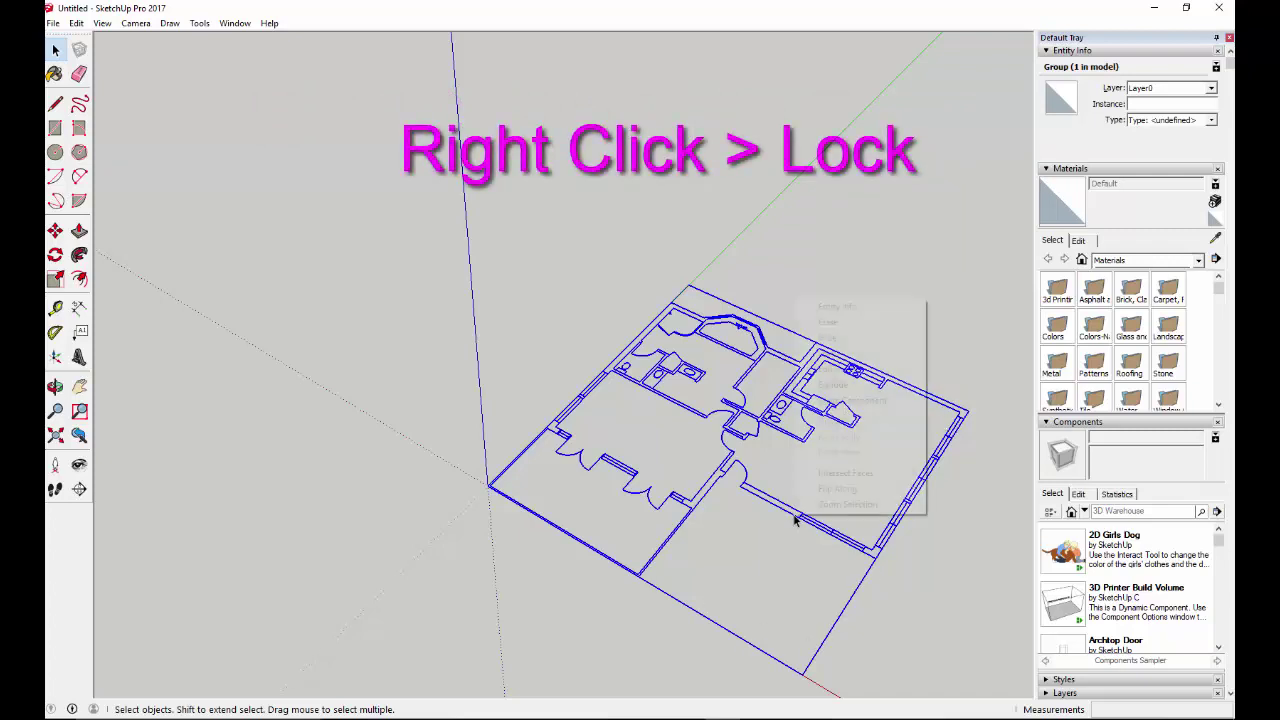
left_click(841, 355)
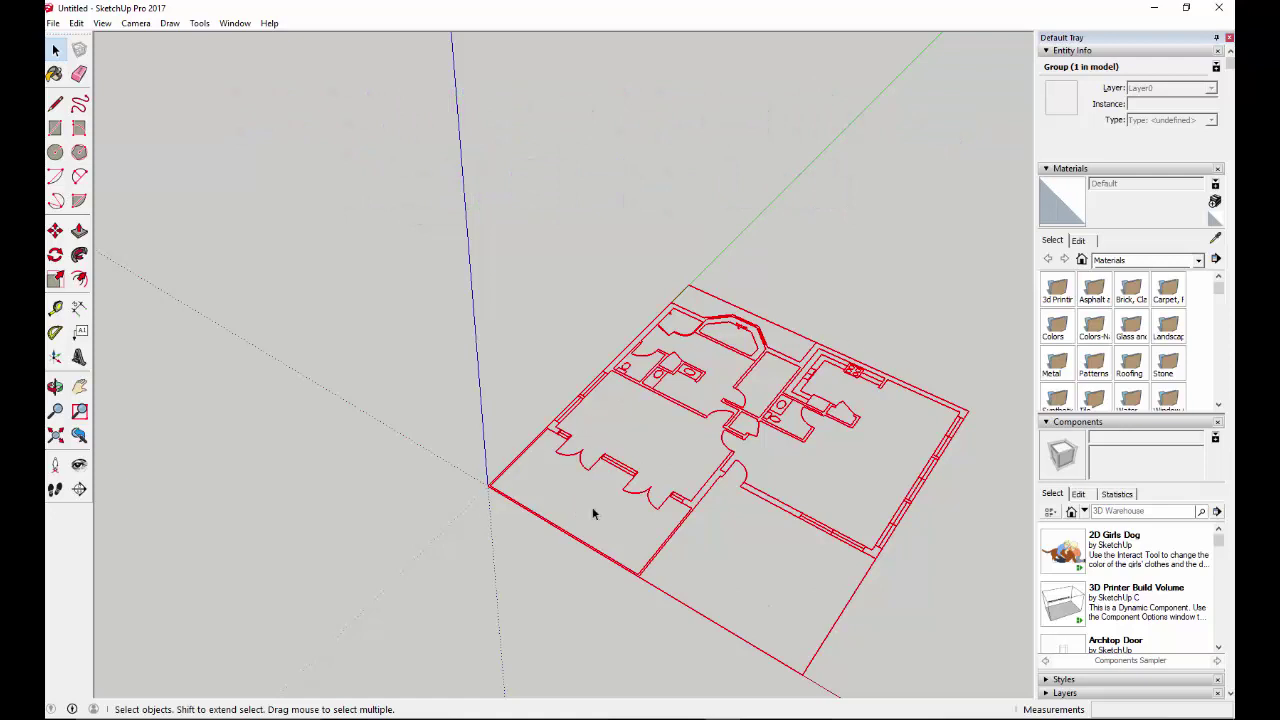
left_click(55, 230)
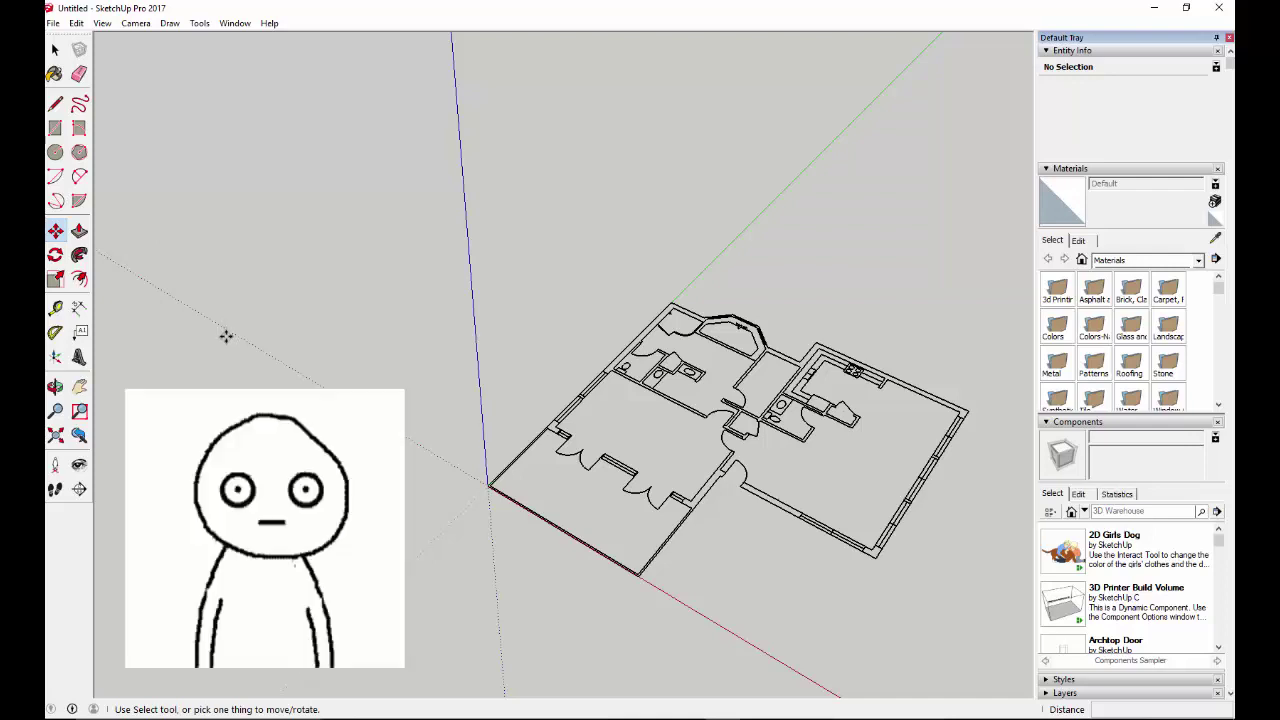
left_click(55, 49)
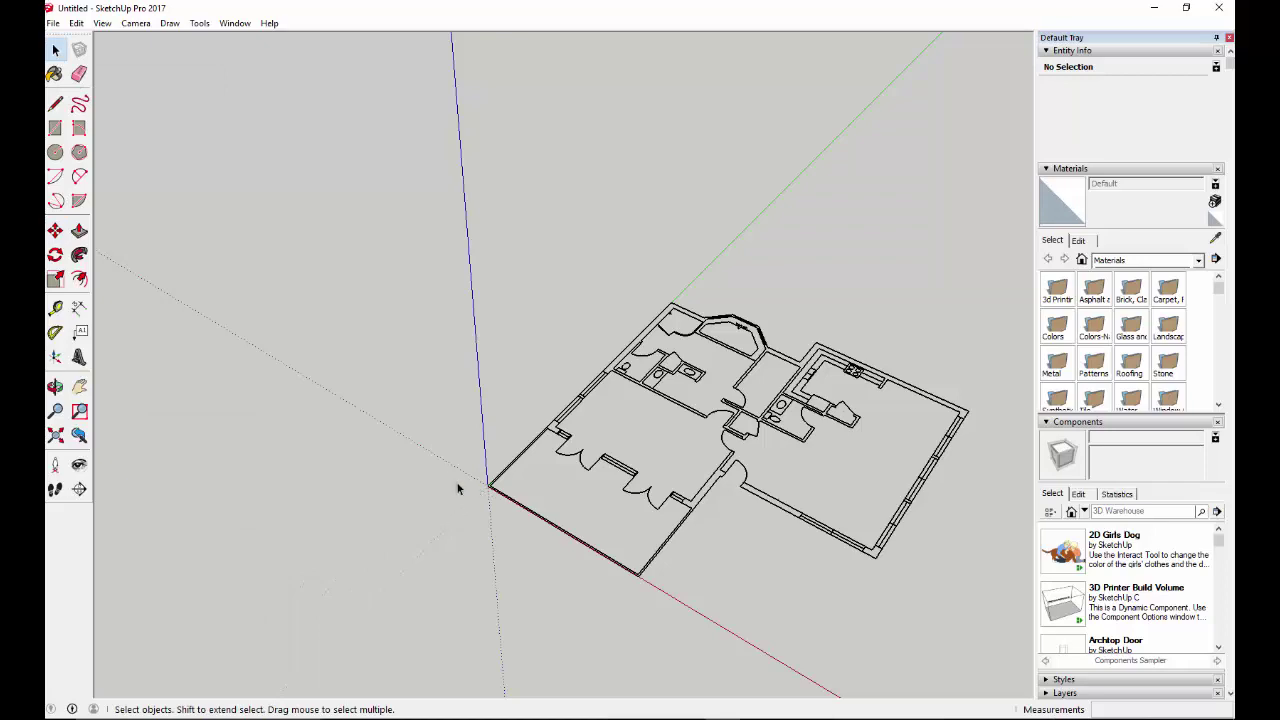
Step: With the Line tool, trace the 26' outer edge of the wall with the double doors, and continue up to the side wall's jog
key("o")
left_click_drag(431, 509, 680, 707)
key("space")
middle_click_drag(806, 288, 763, 298)
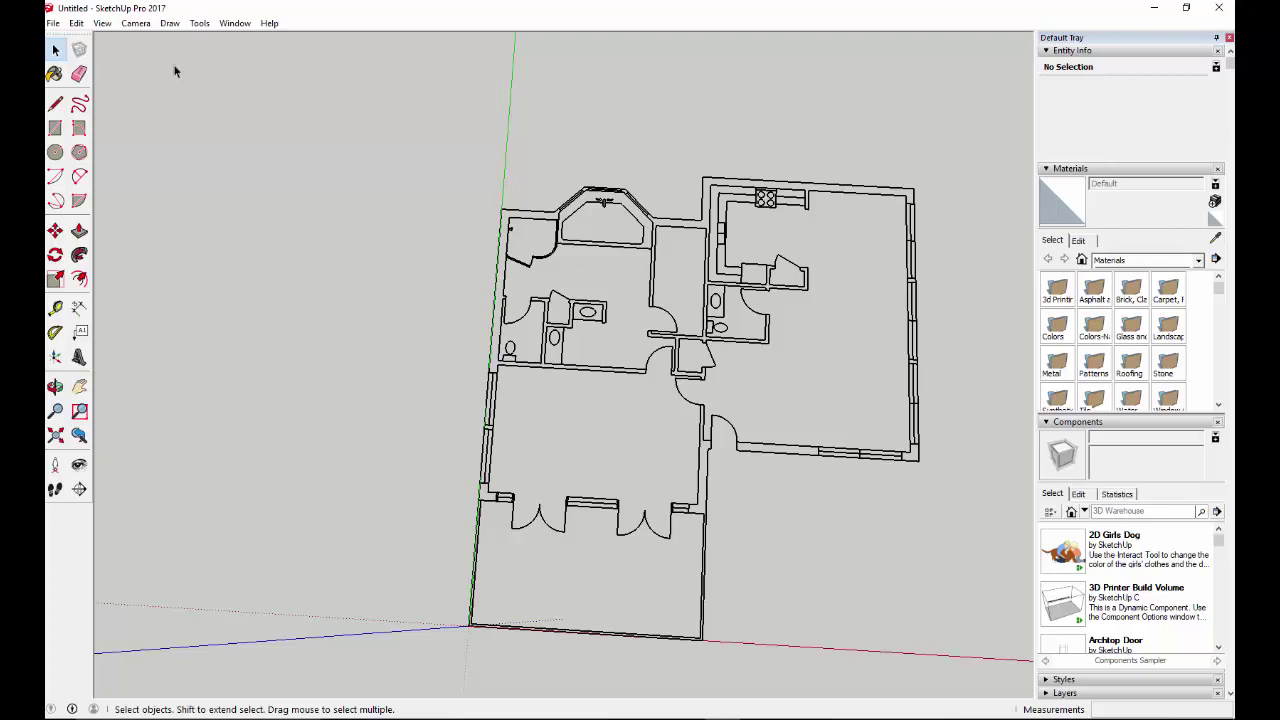
left_click(56, 106)
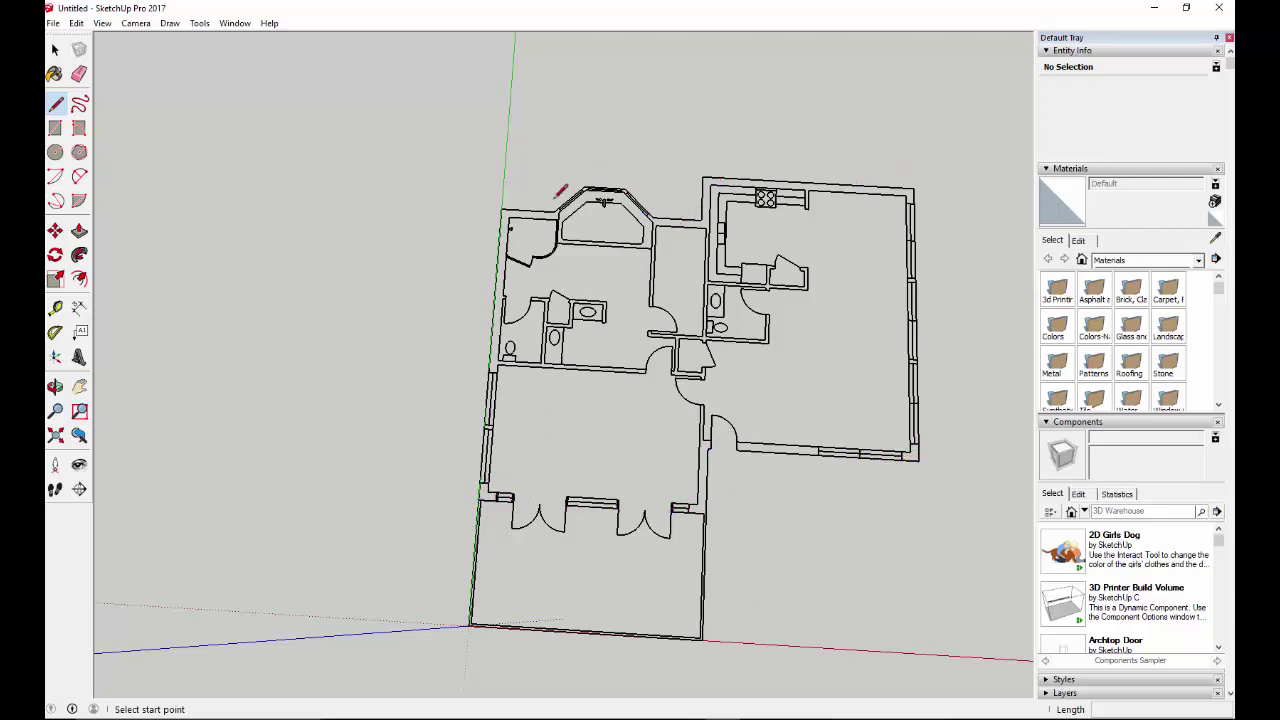
scroll(481, 492, "up", 1)
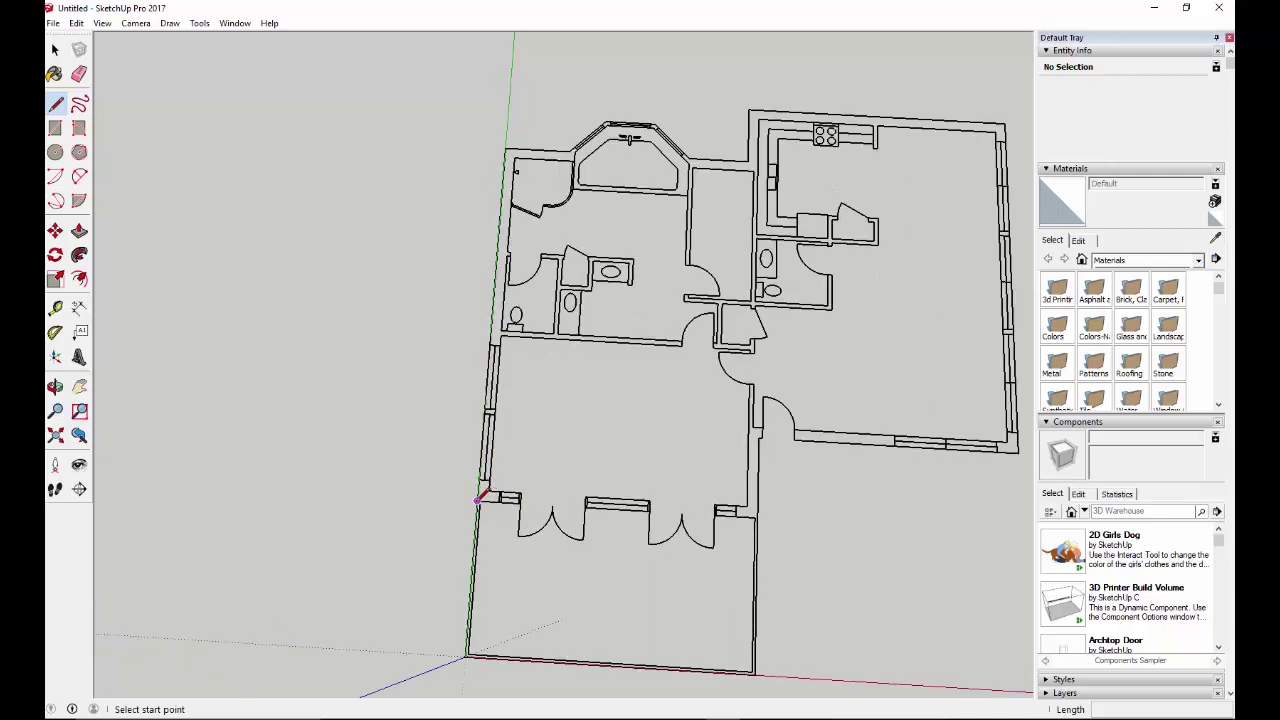
scroll(481, 492, "up", 1)
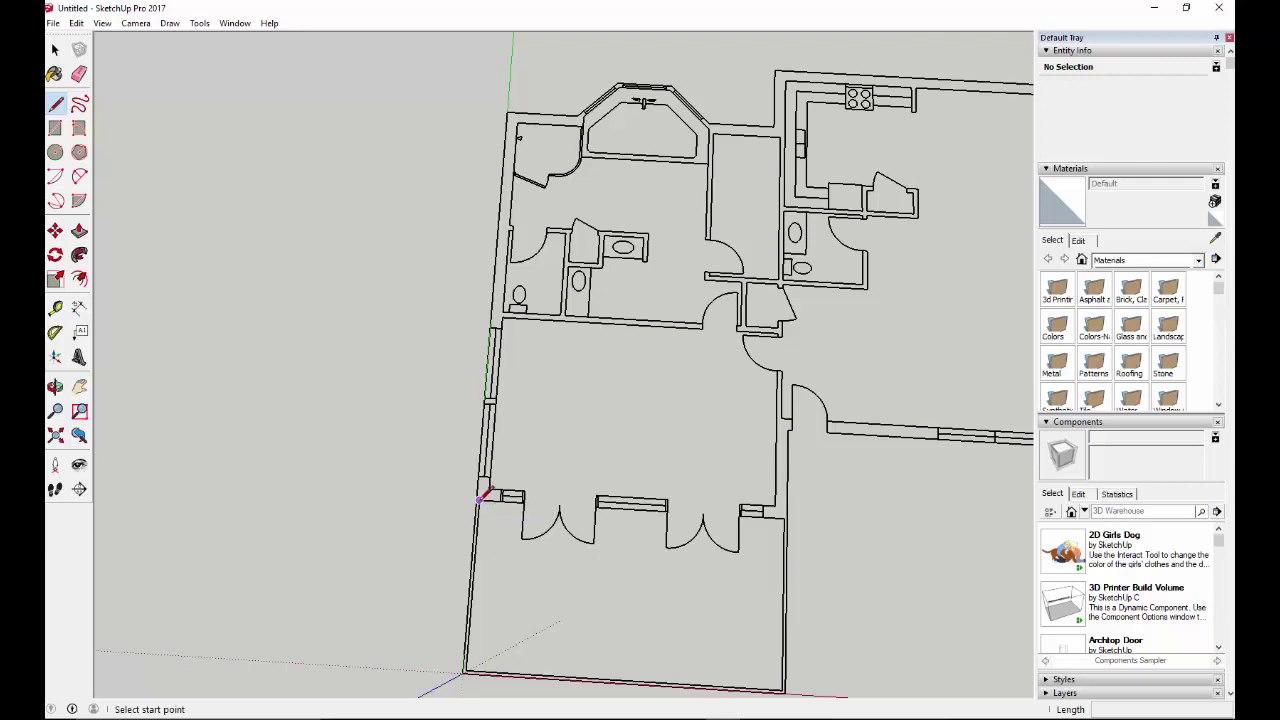
scroll(480, 497, "up", 5)
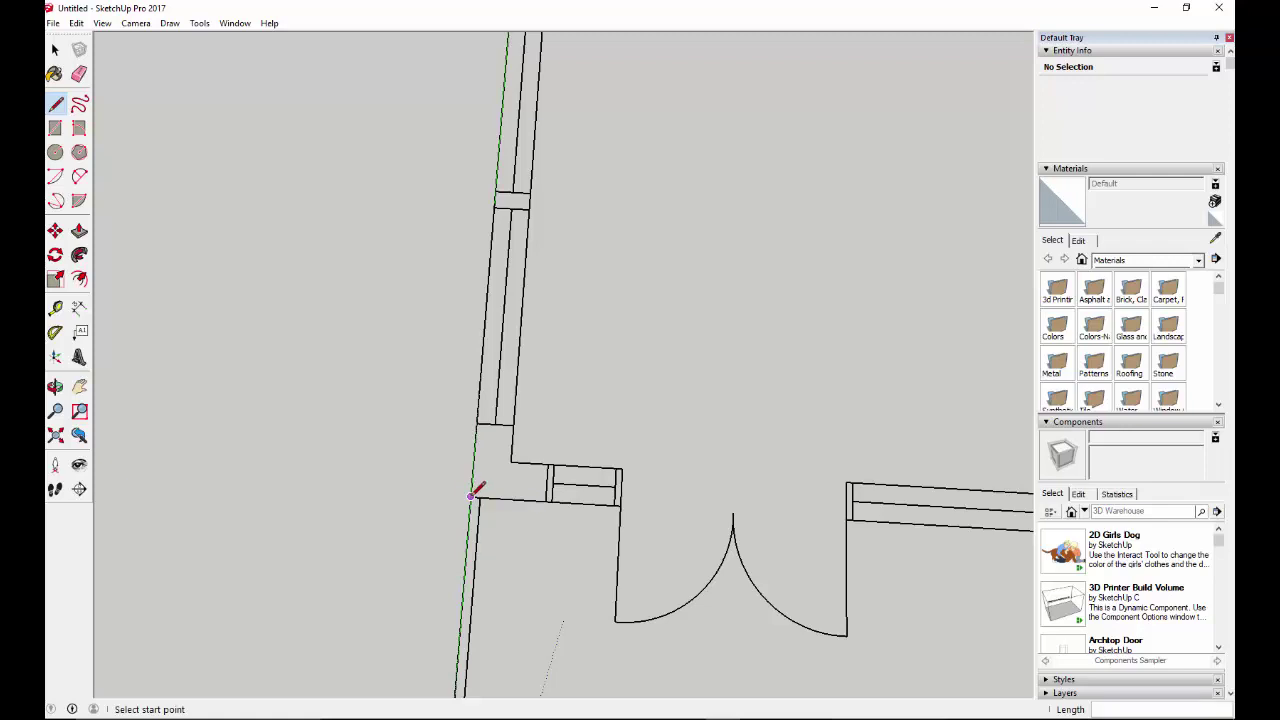
left_click(471, 496)
scroll(600, 560, "down", 4)
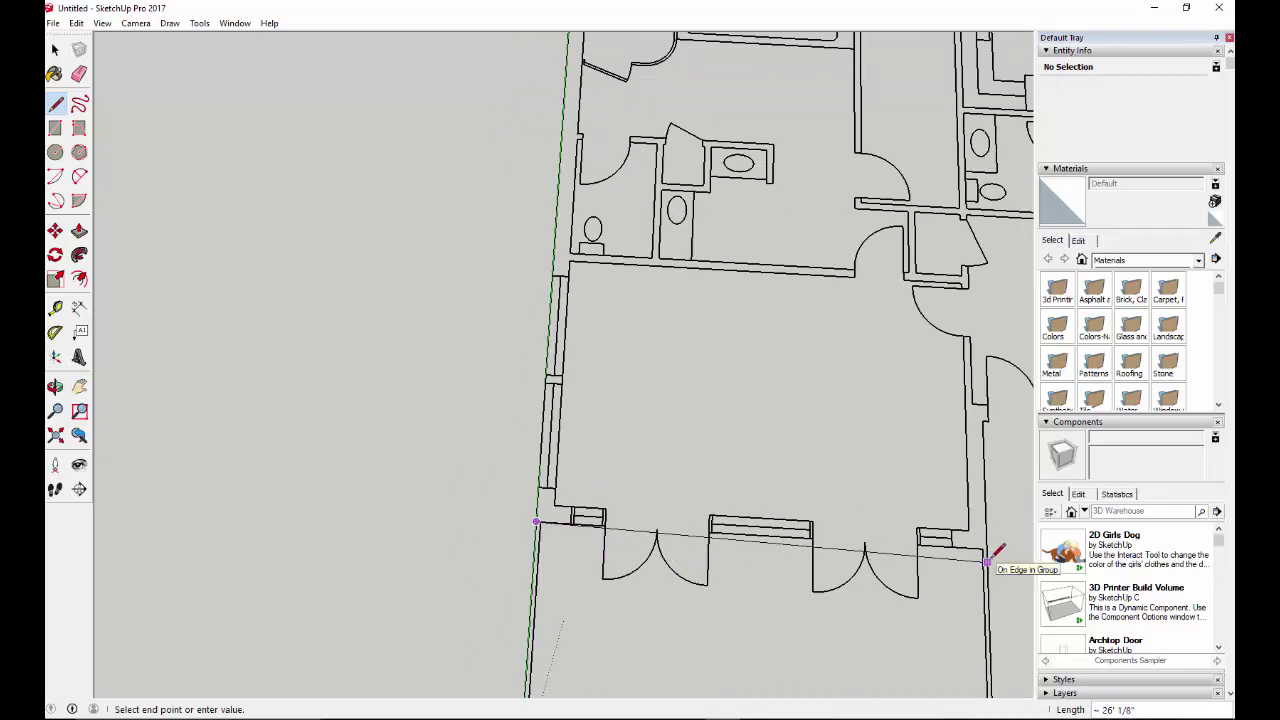
scroll(996, 552, "up", 2)
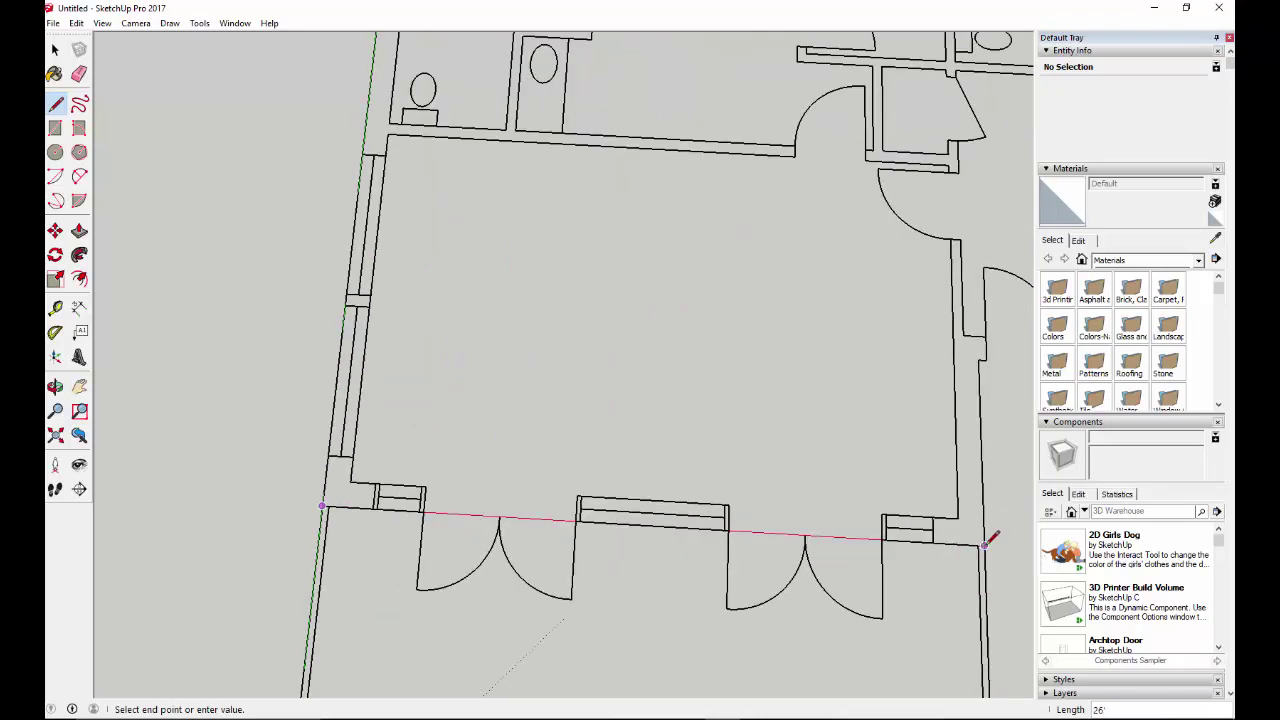
left_click(985, 546)
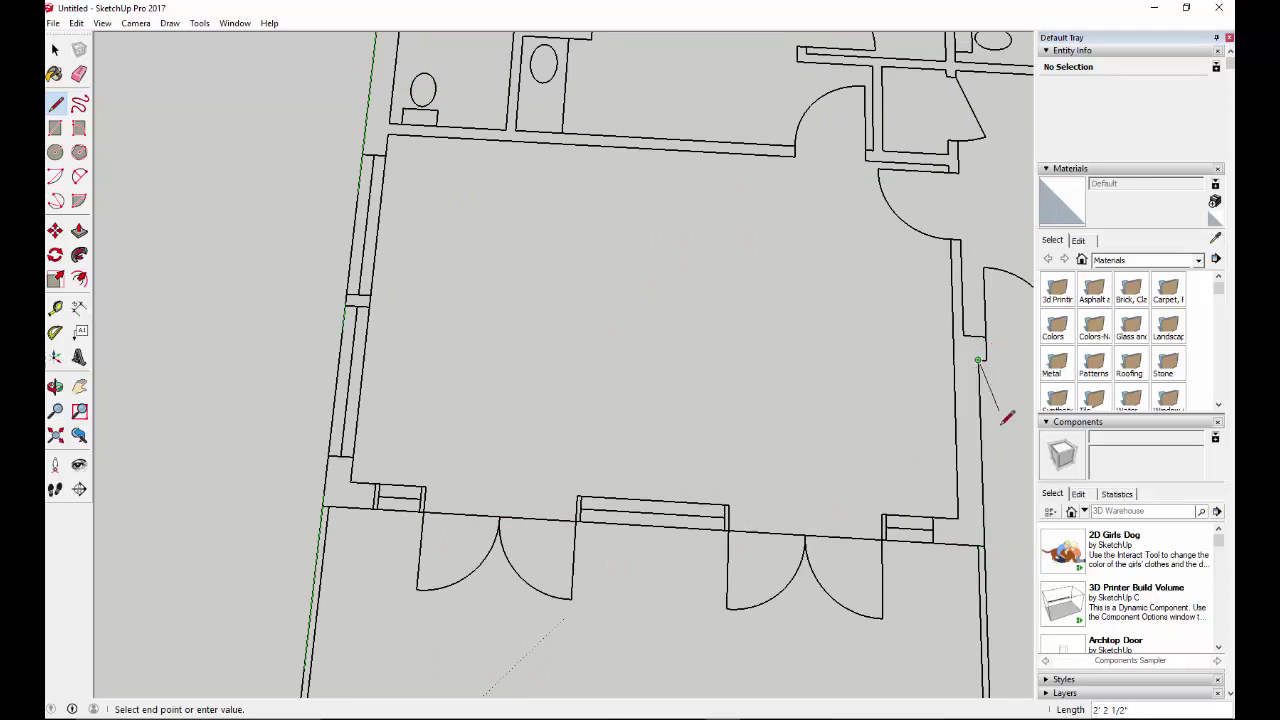
Step: Continue the outline from the jog along the large room's entrance wall to its outer corner, about 24' 4" long
scroll(980, 415, "down", 4)
scroll(980, 415, "down", 1)
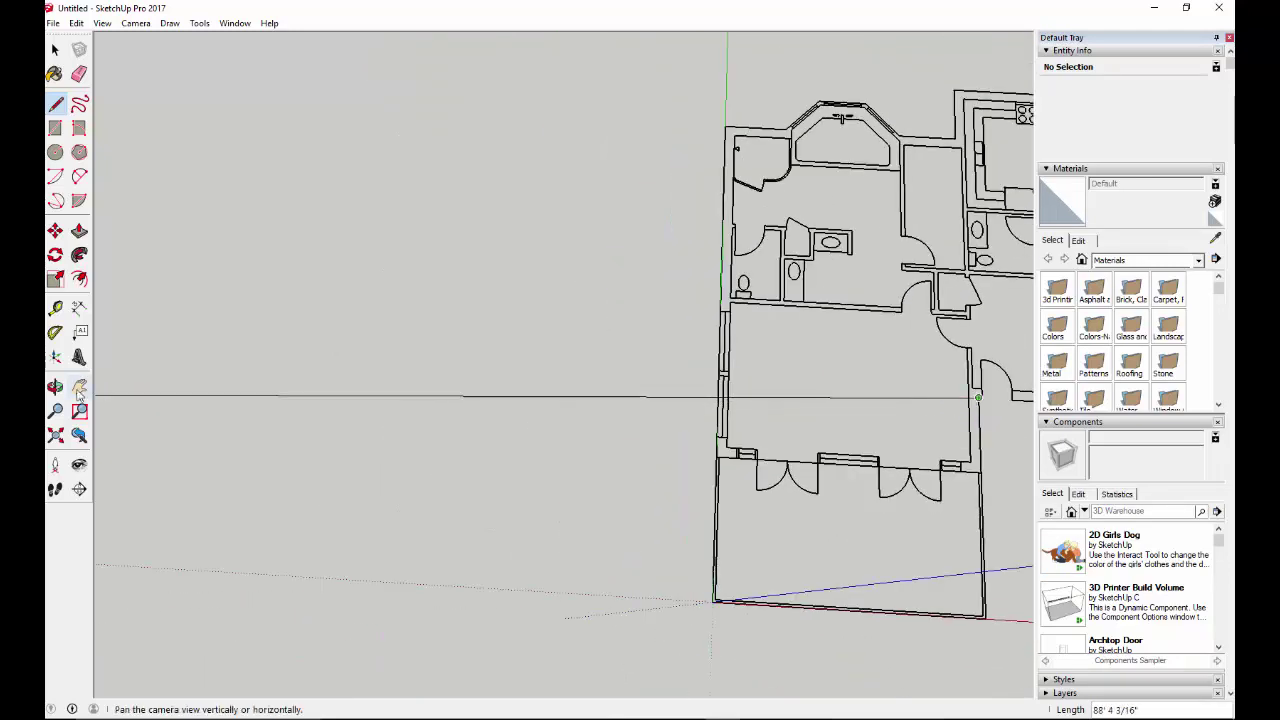
left_click(79, 387)
left_click_drag(854, 388, 464, 486)
scroll(674, 471, "up", 4)
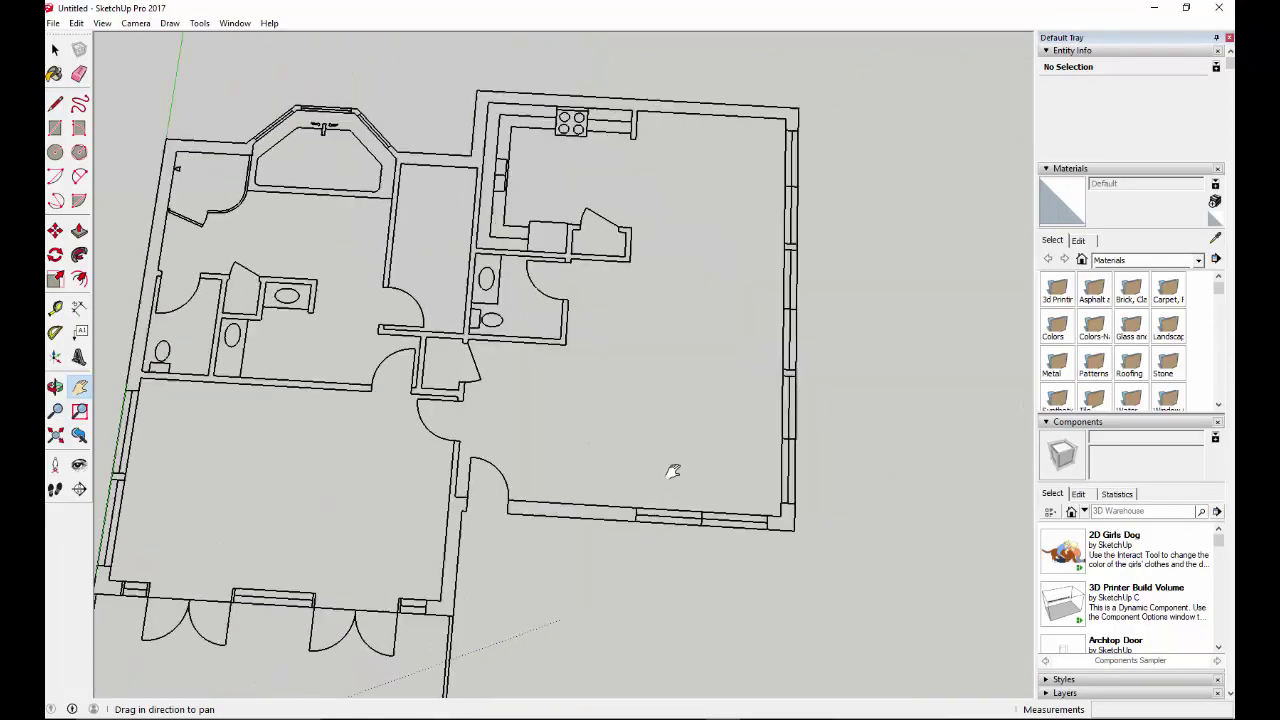
left_click(55, 104)
left_click(438, 514)
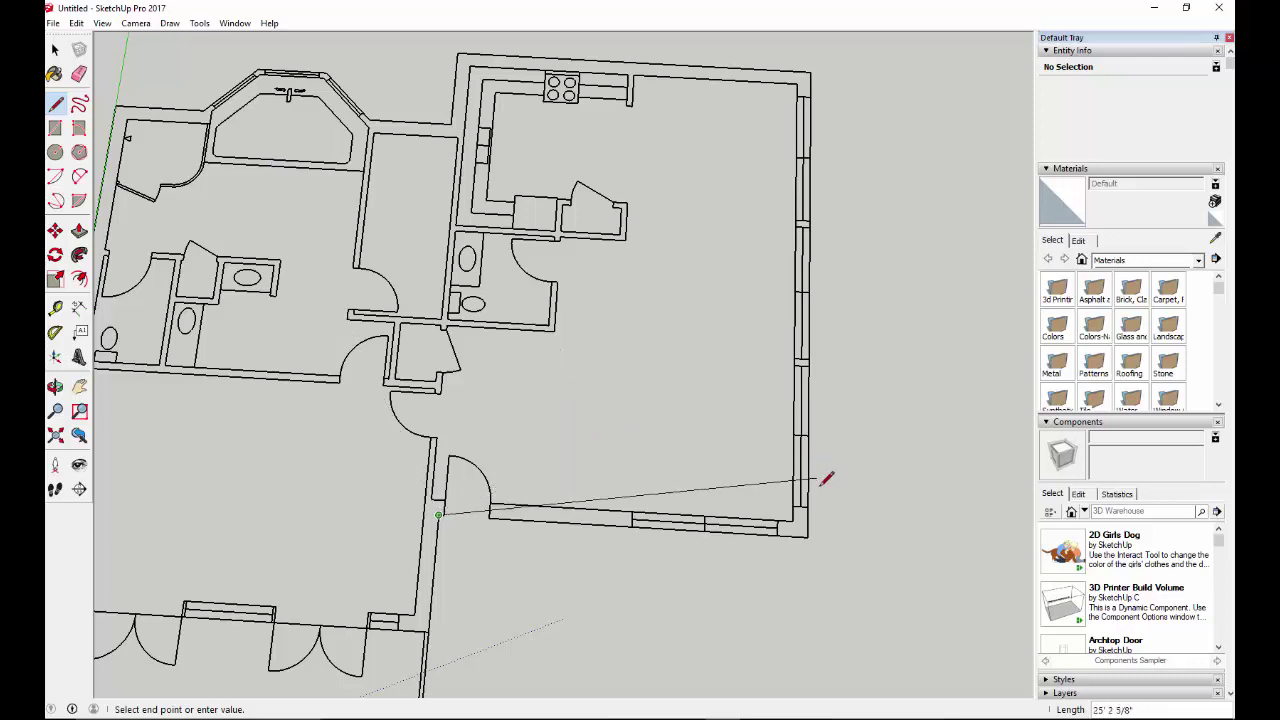
left_click(808, 536)
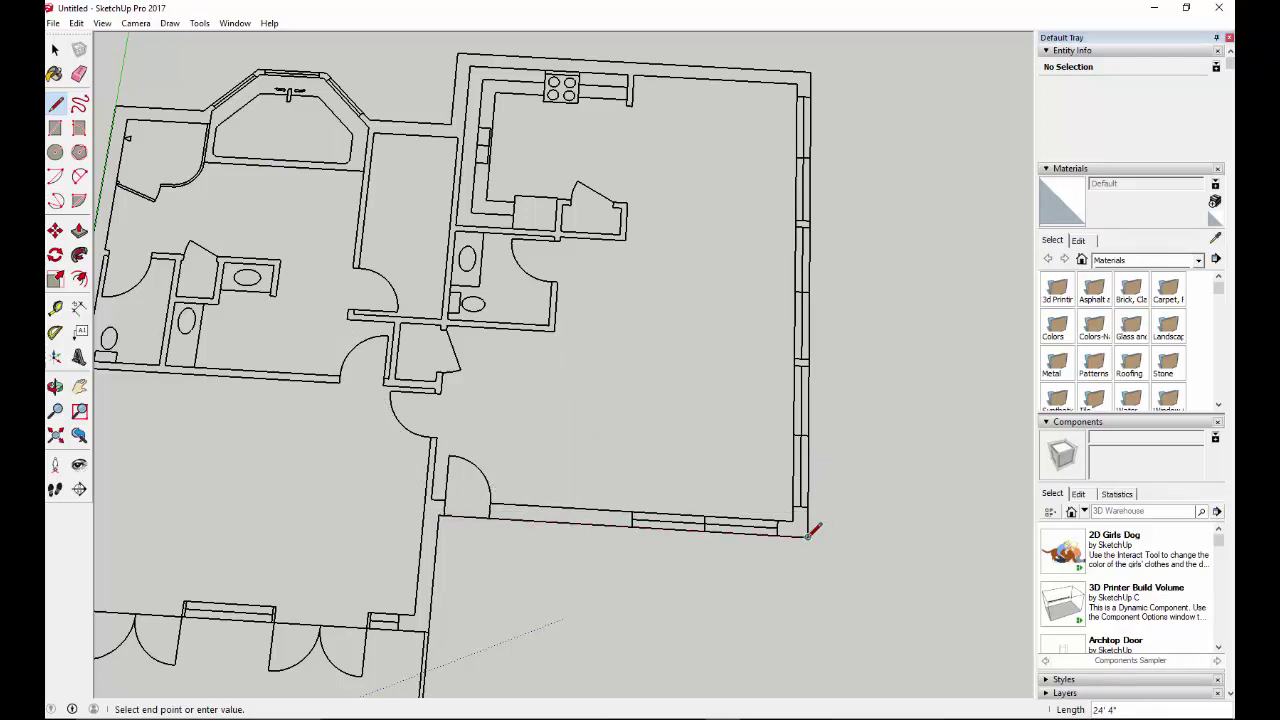
Step: Continue tracing the outer wall edges around the kitchen side and the bay window to the corner by the shower
left_click(810, 70)
left_click(457, 53)
left_click(450, 121)
left_click(369, 119)
left_click(325, 73)
left_click(258, 70)
left_click(203, 110)
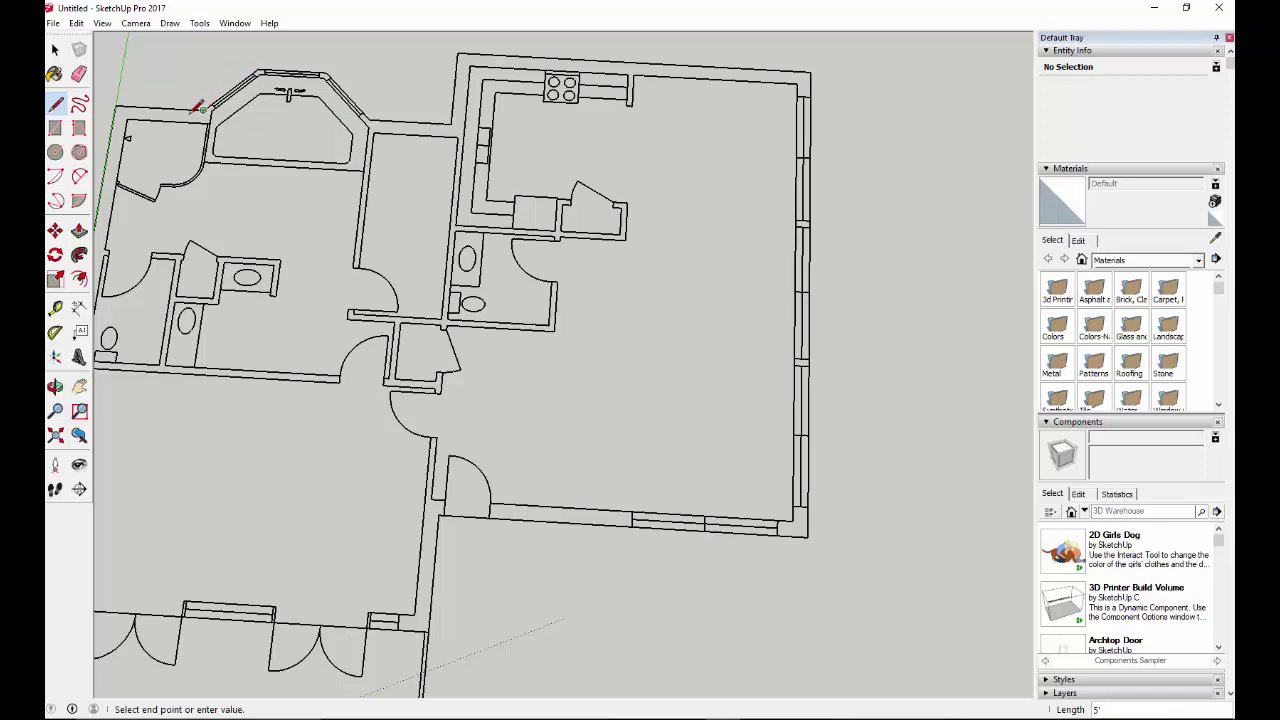
left_click(116, 104)
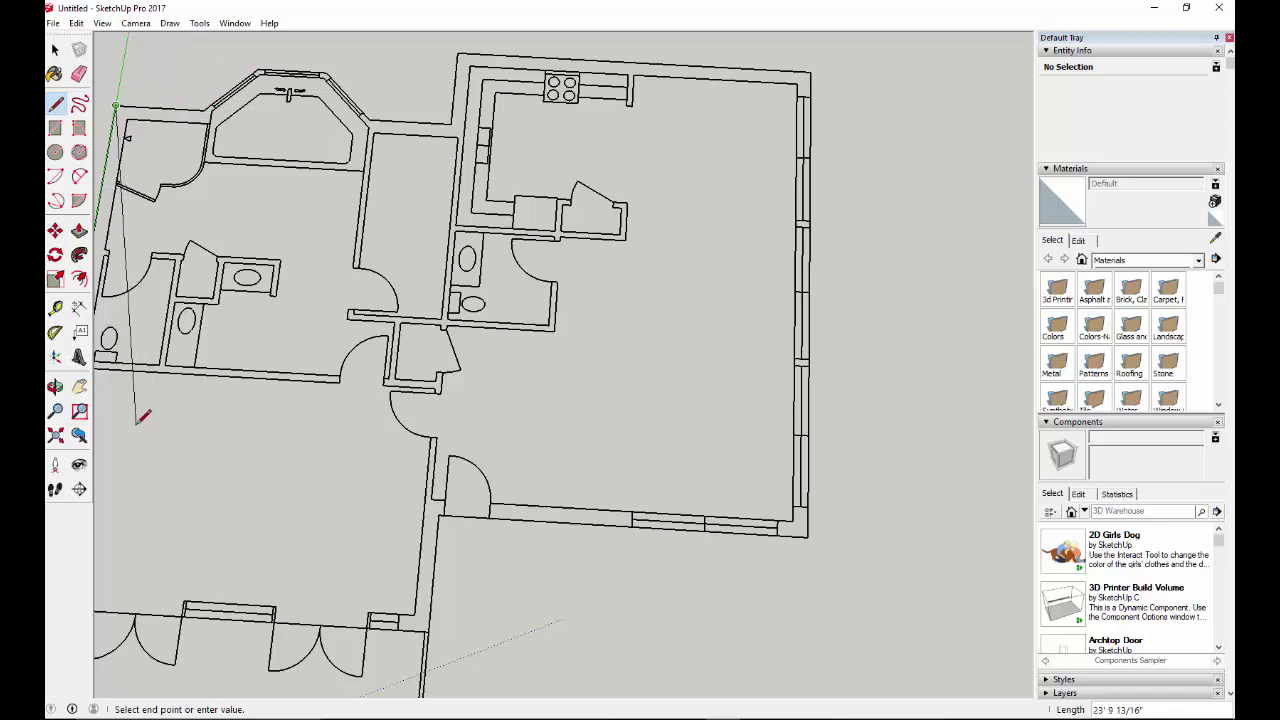
Step: Trace the long side wall from the shower corner back to the starting point, closing the outline into a floor face
left_click(80, 388)
left_click_drag(134, 417, 499, 441)
left_click(56, 104)
left_click(415, 141)
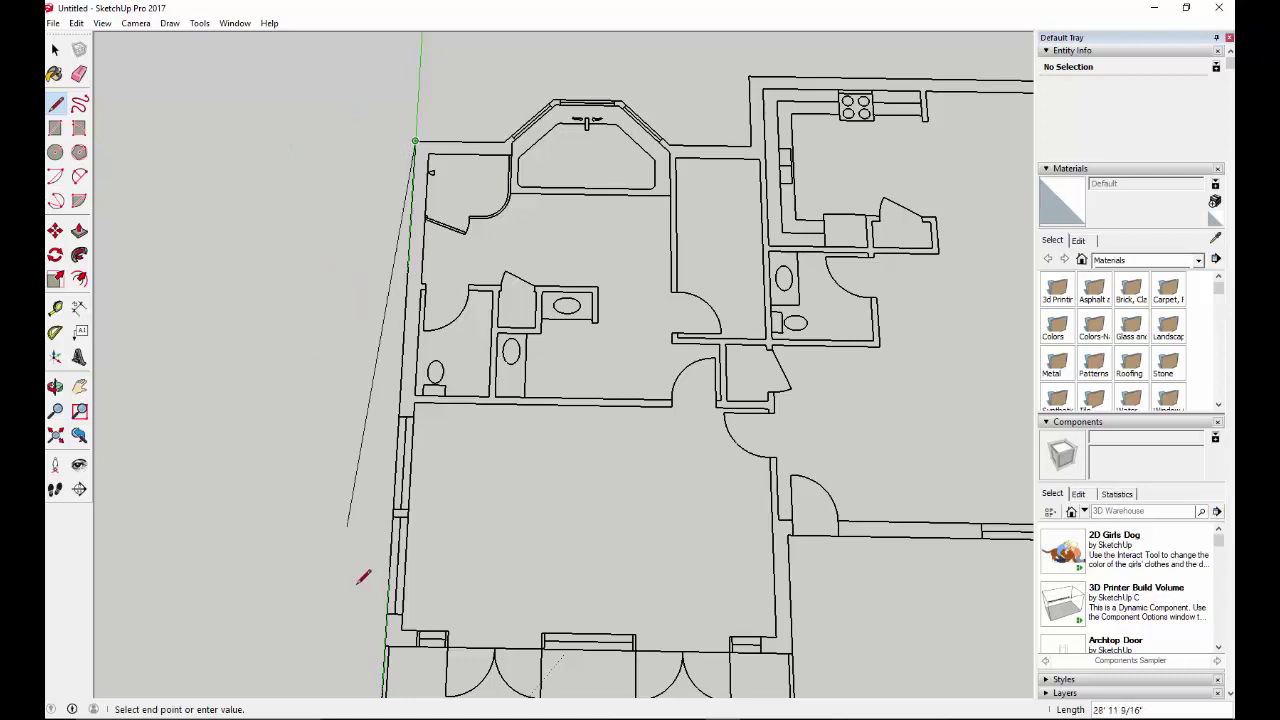
left_click(386, 640)
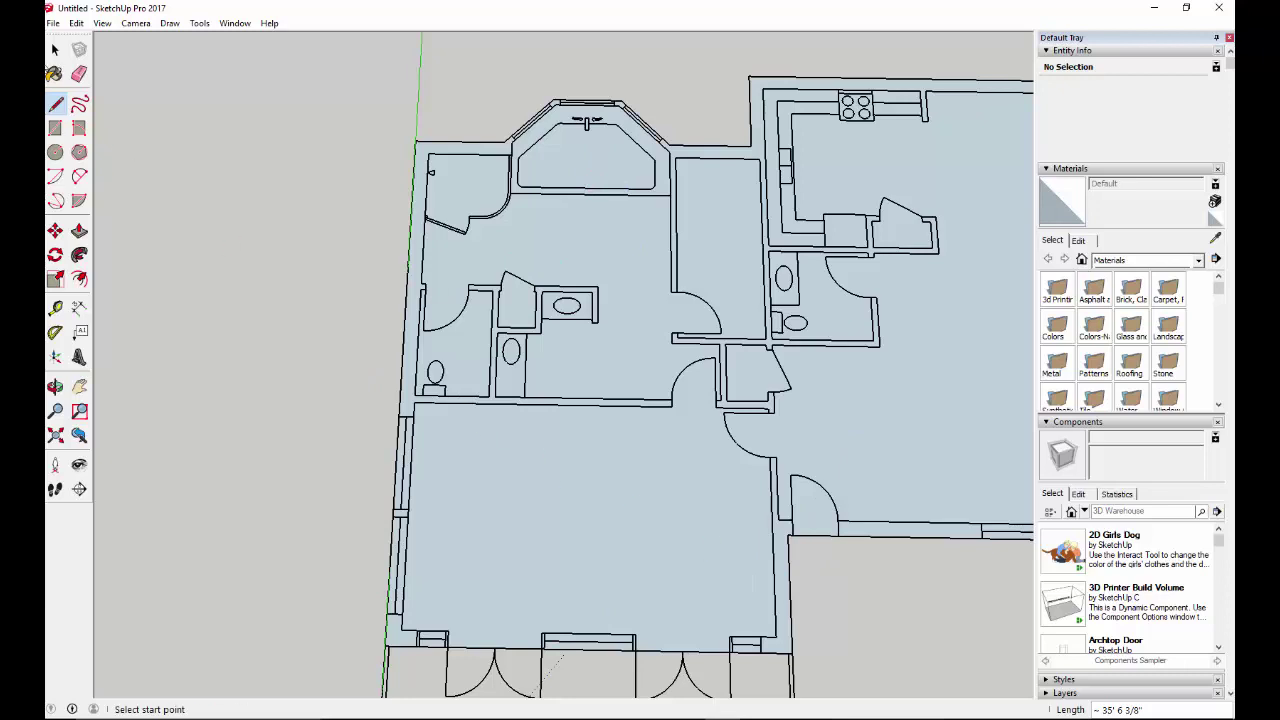
left_click(55, 50)
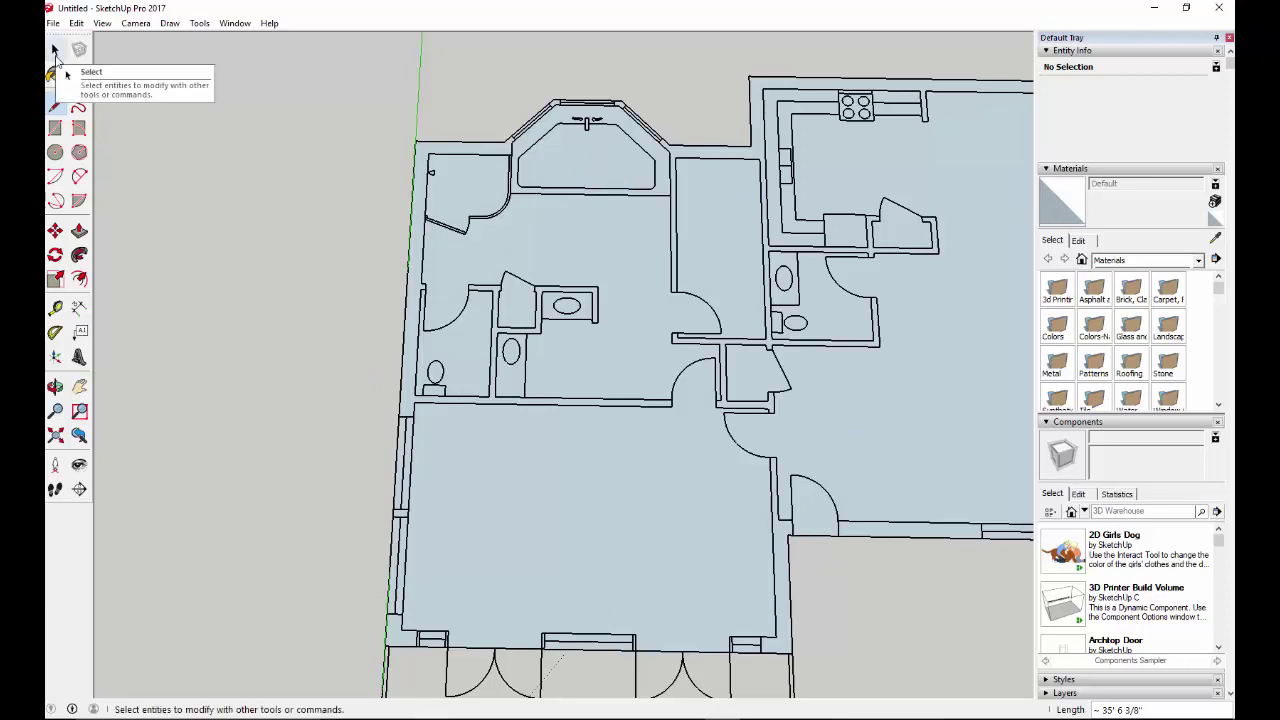
left_click(55, 104)
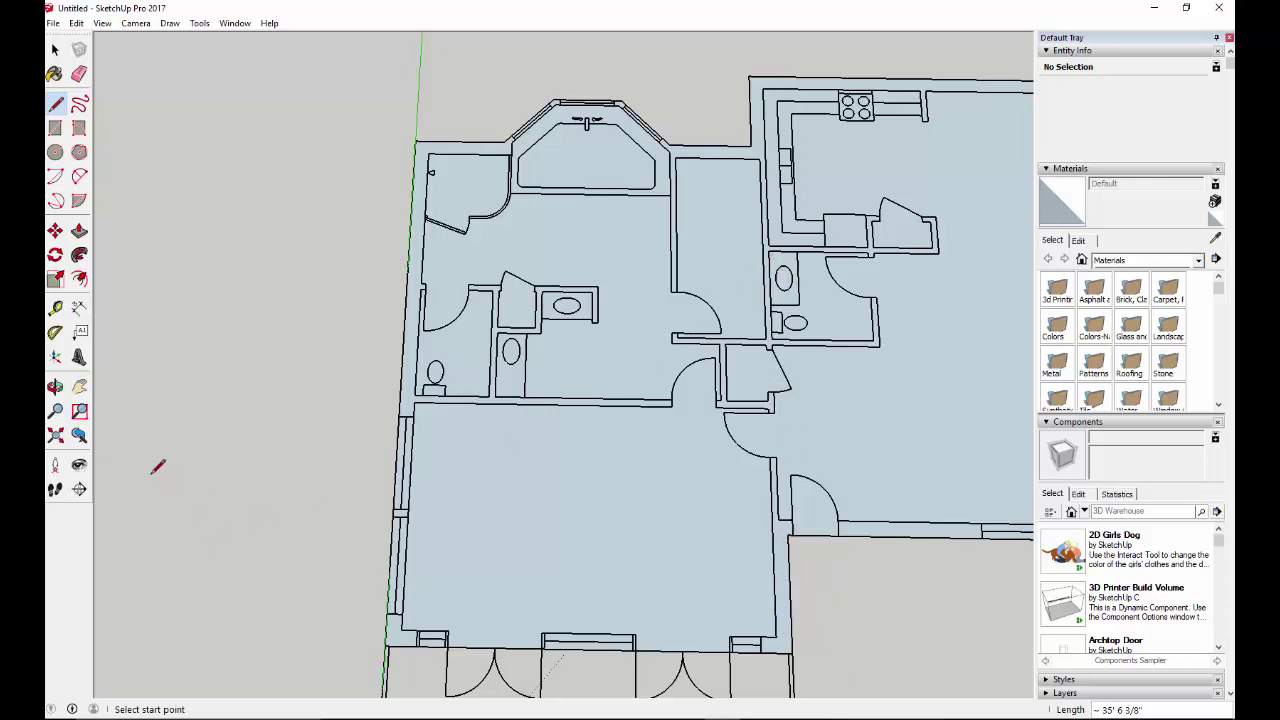
Step: Offset the traced floor outline inward by 1' to form the inner edge of the exterior walls
left_click(80, 281)
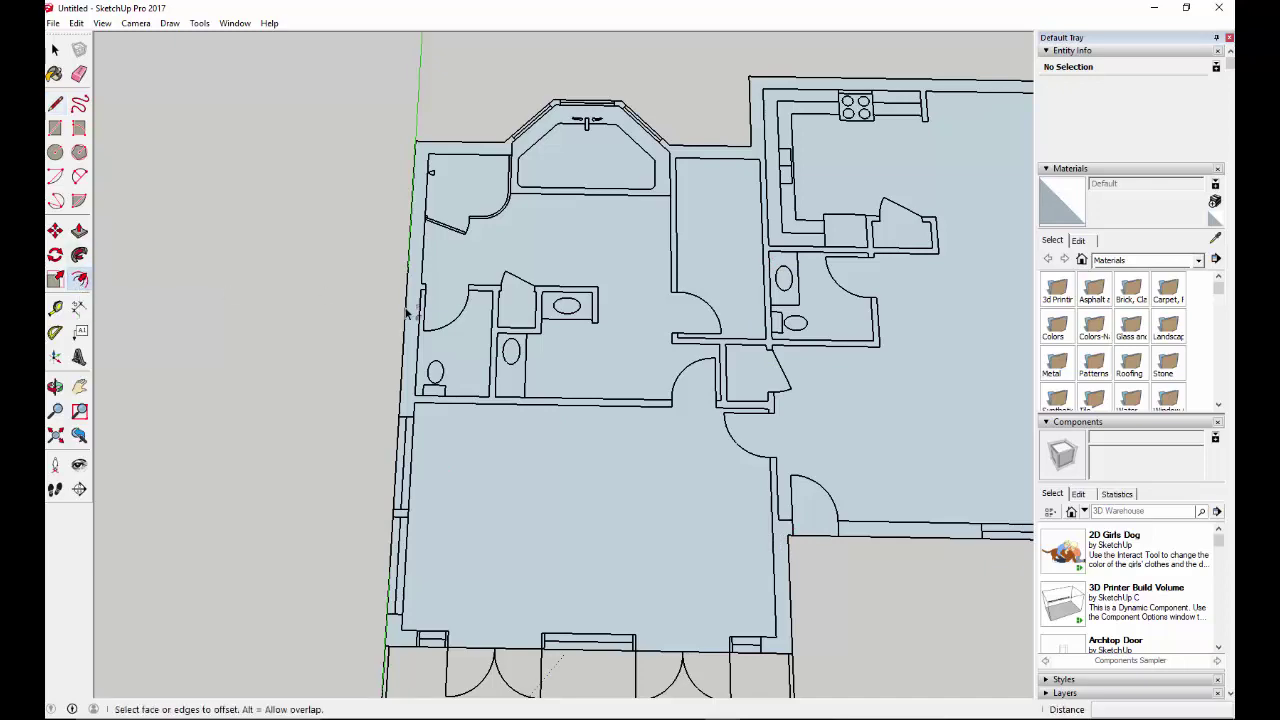
scroll(527, 657, "up", 2)
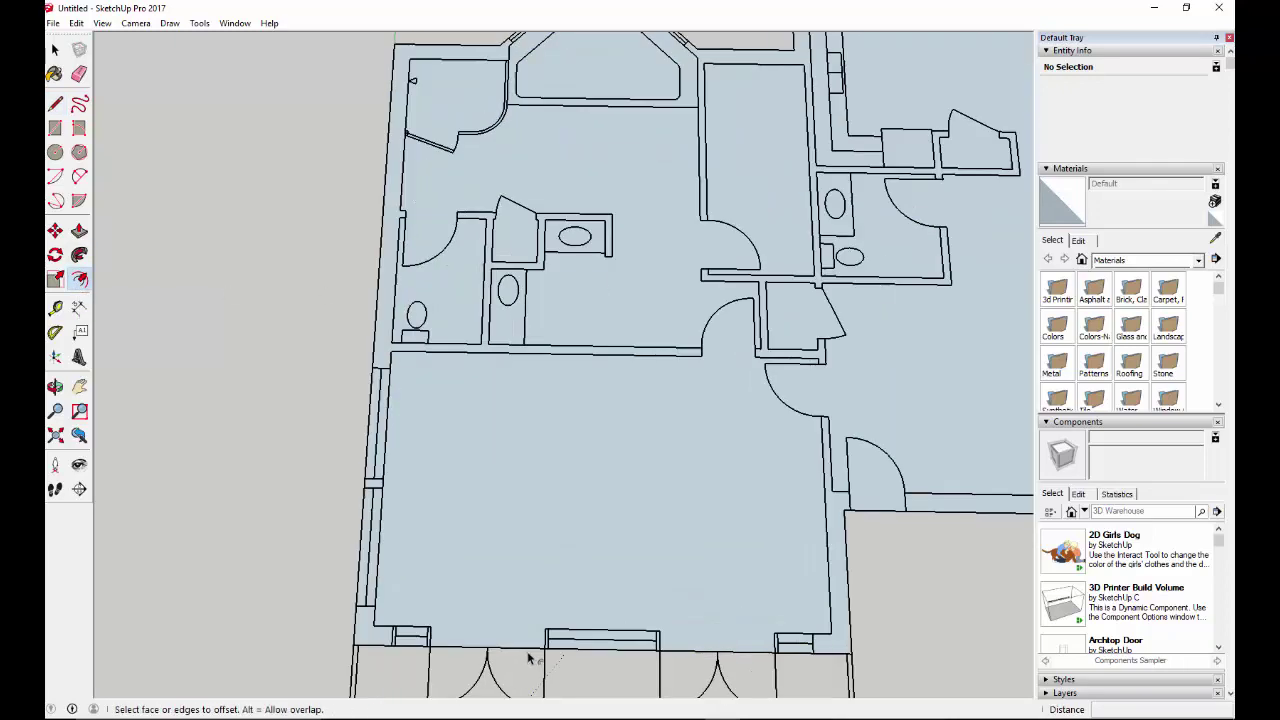
left_click(525, 646)
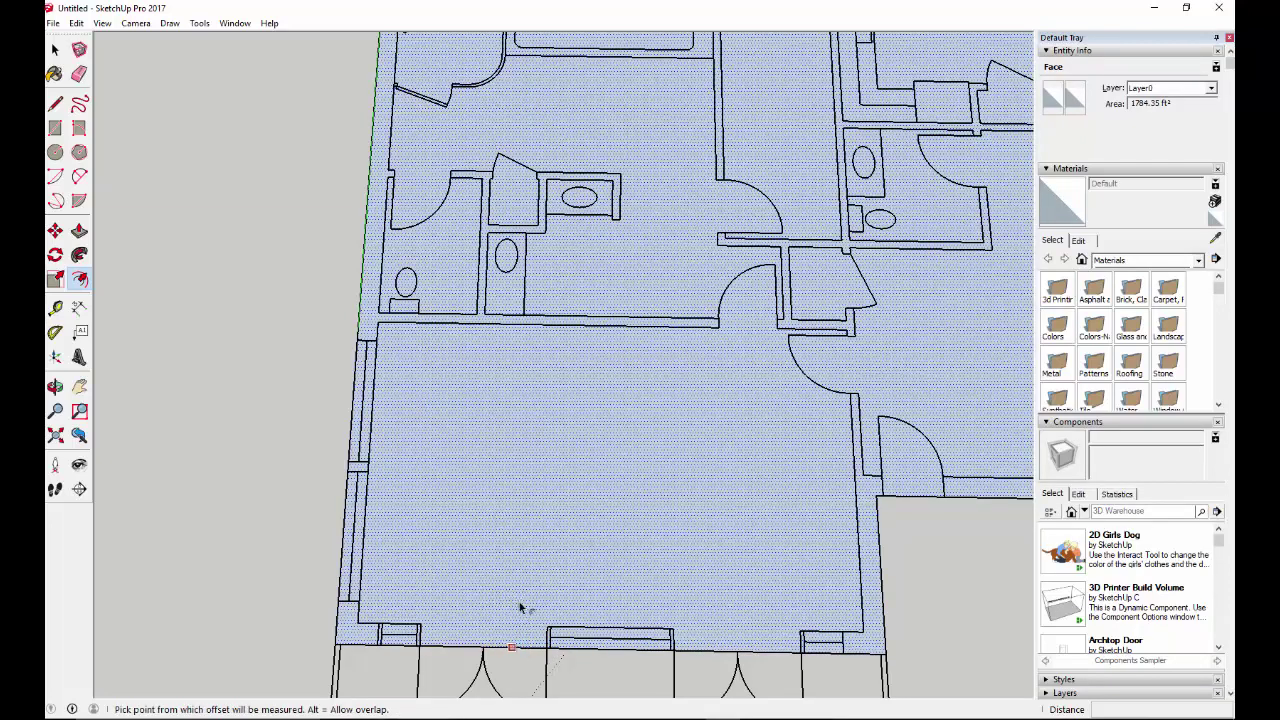
left_click(510, 648)
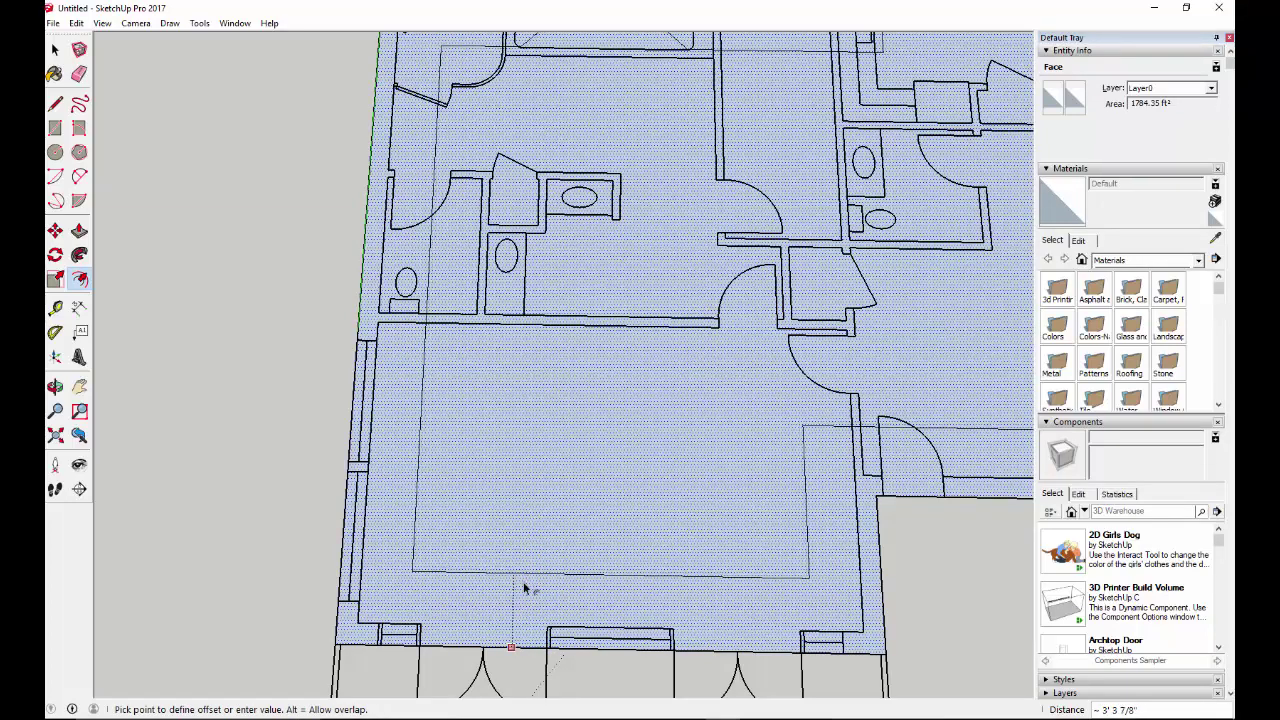
type("1")
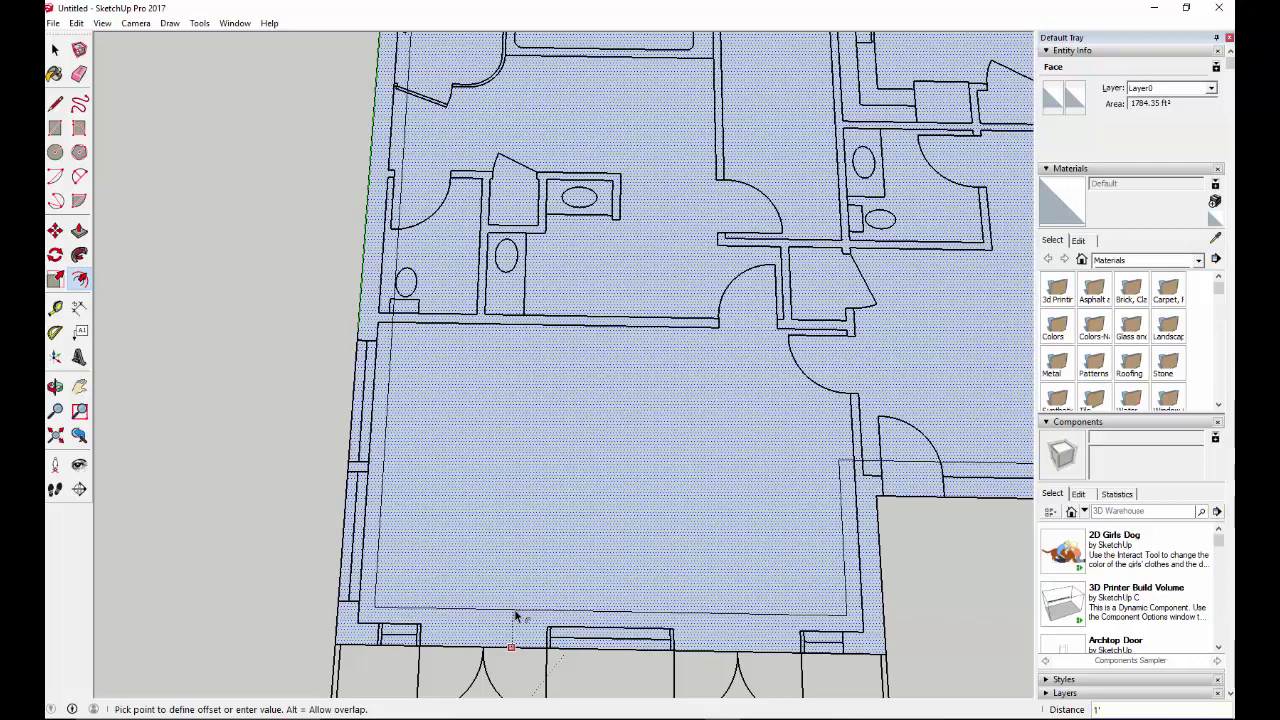
left_click(515, 615)
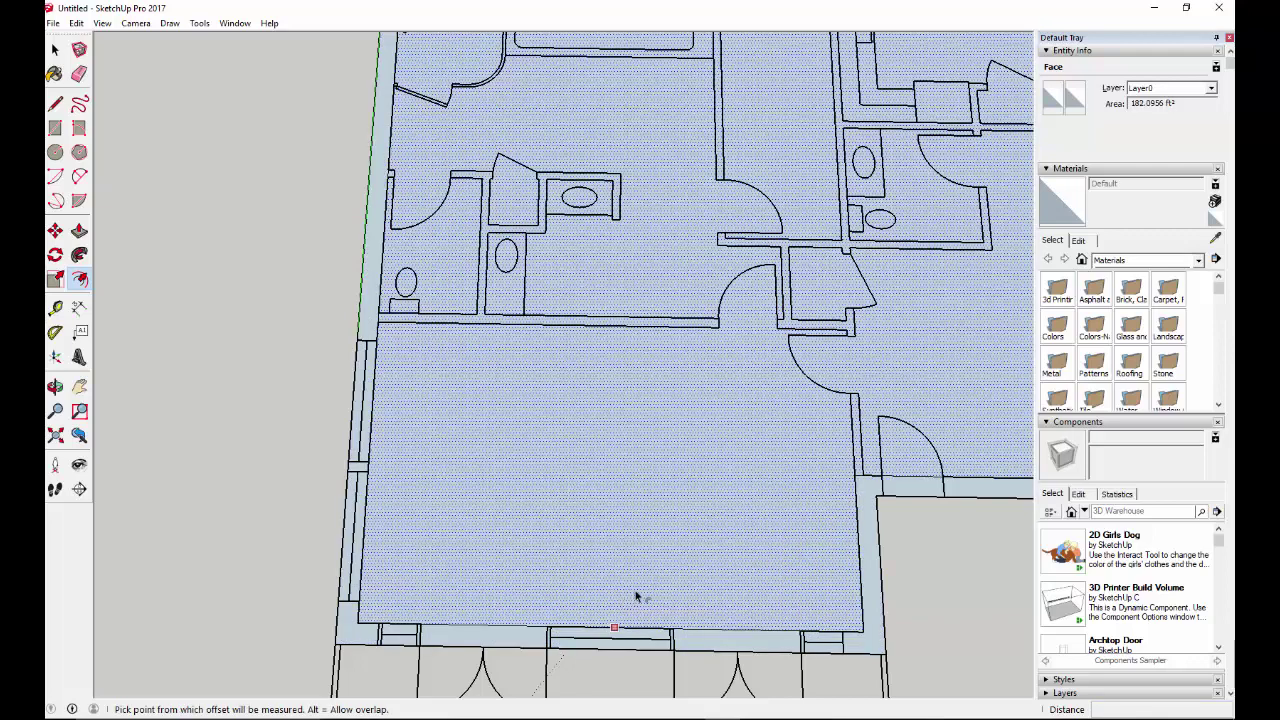
Step: Examine the offset outline against the plan's inner wall edges at the double-door wall, its corner and around the bay window
scroll(790, 622, "up", 10)
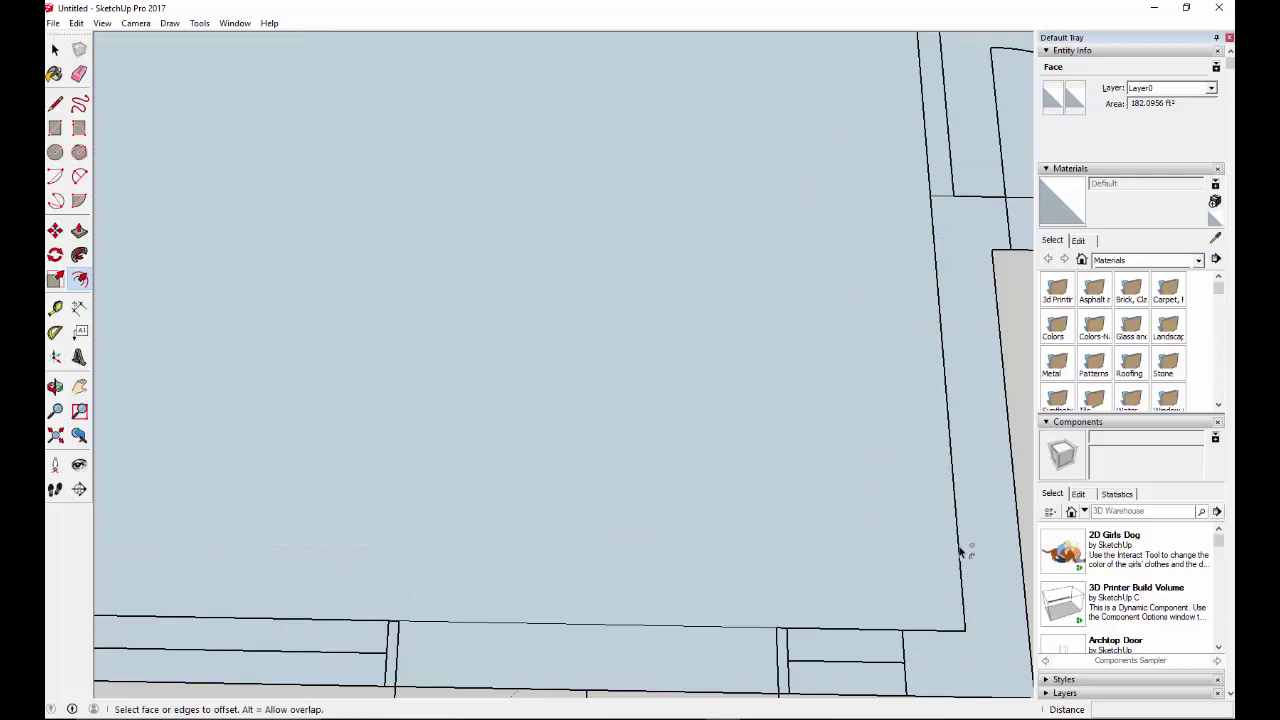
left_click(886, 529)
scroll(870, 533, "down", 4)
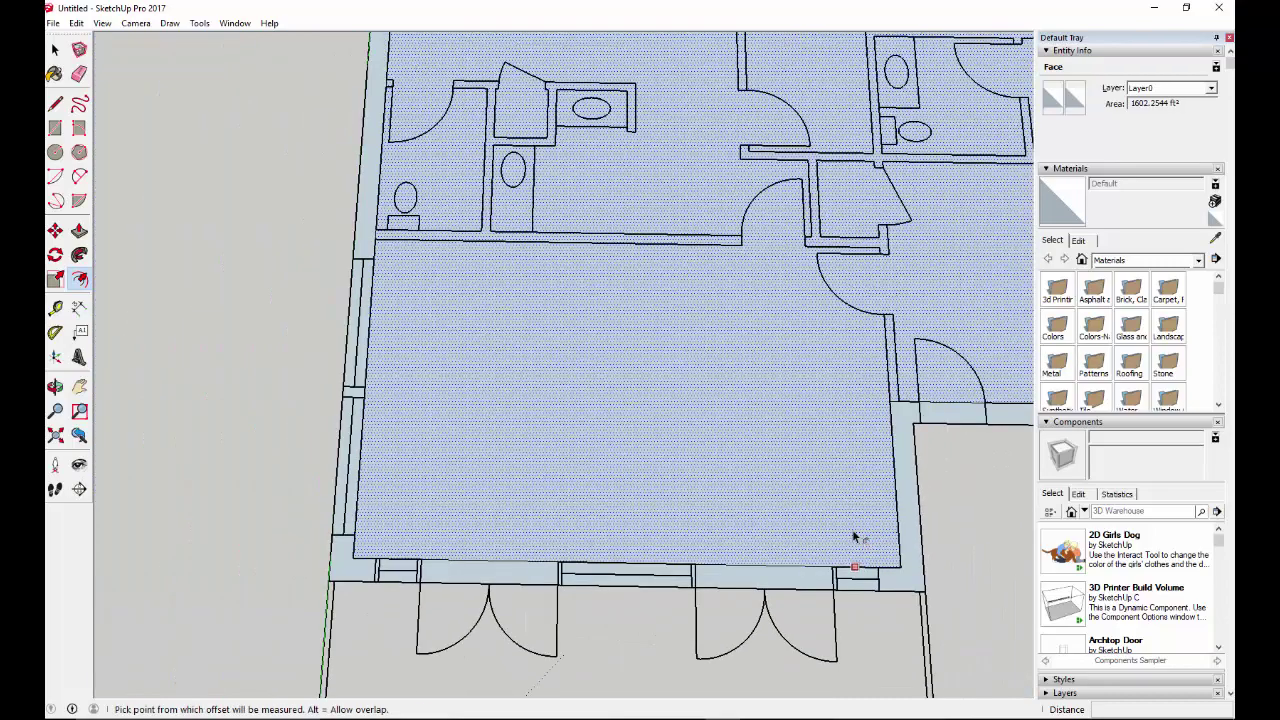
scroll(853, 537, "down", 4)
scroll(717, 123, "up", 2)
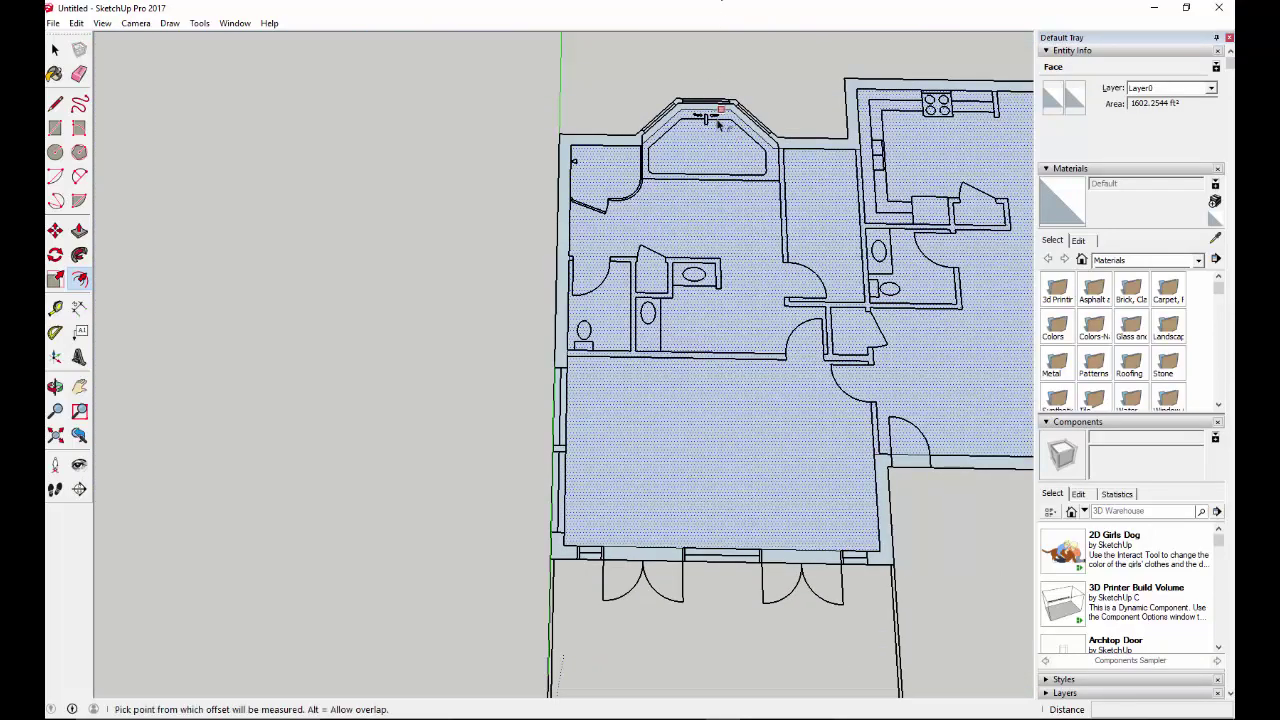
key("Escape")
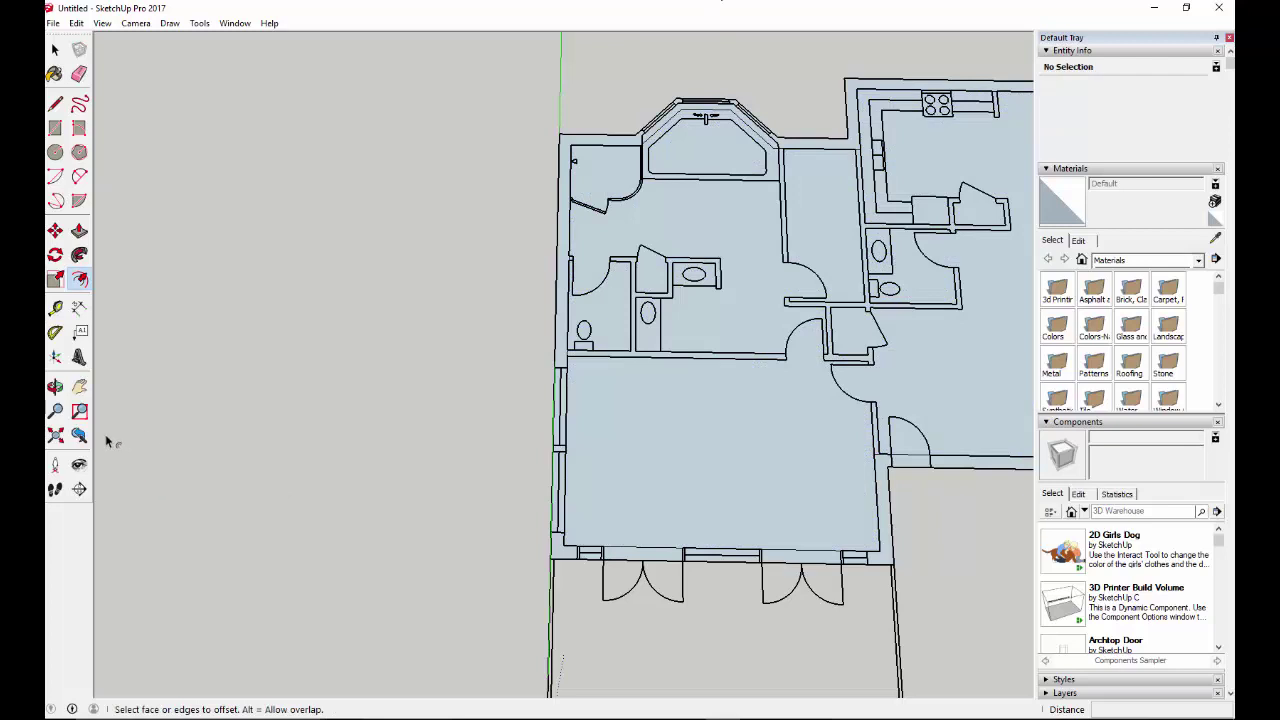
left_click(80, 413)
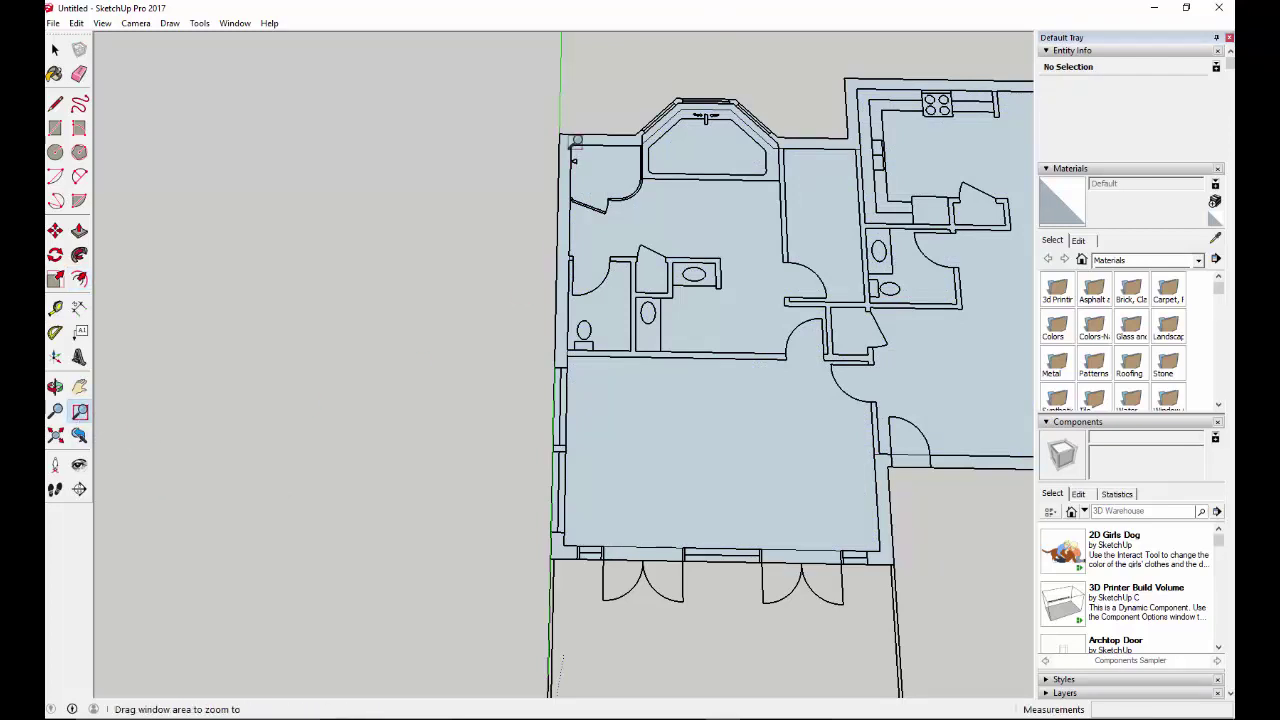
left_click_drag(658, 90, 867, 256)
key("f")
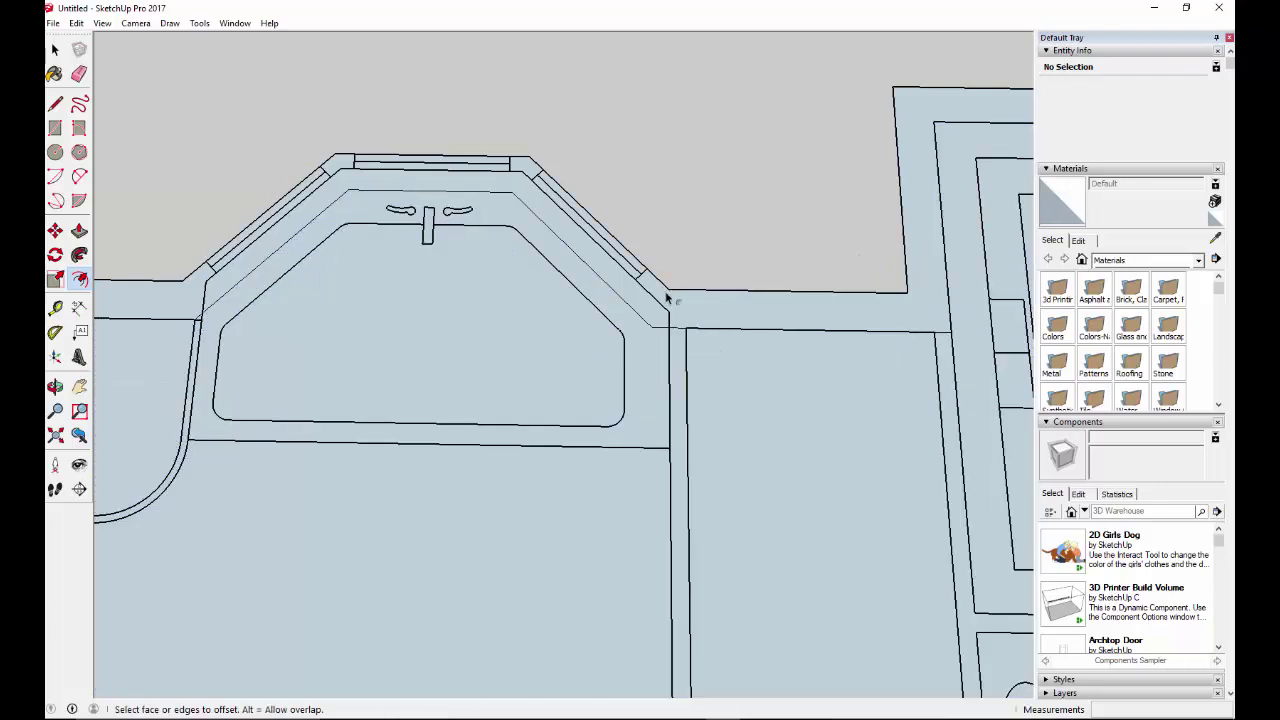
left_click_drag(405, 173, 320, 183)
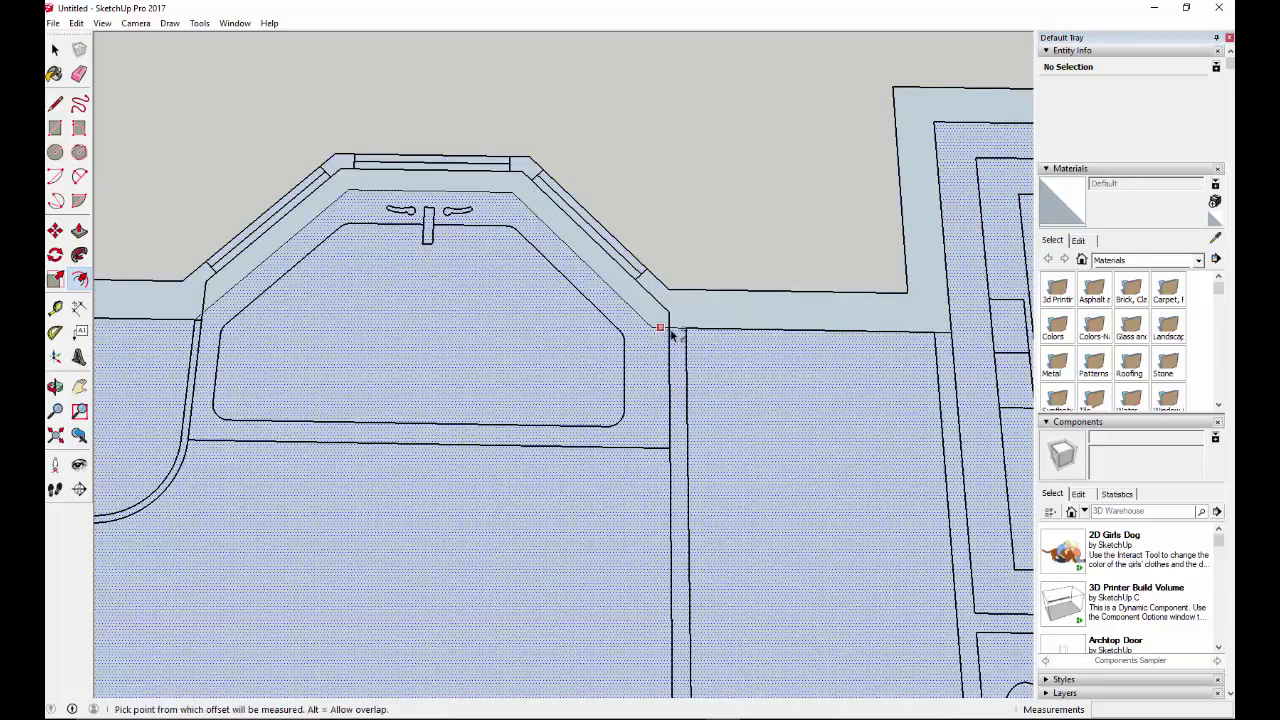
left_click_drag(657, 286, 560, 200)
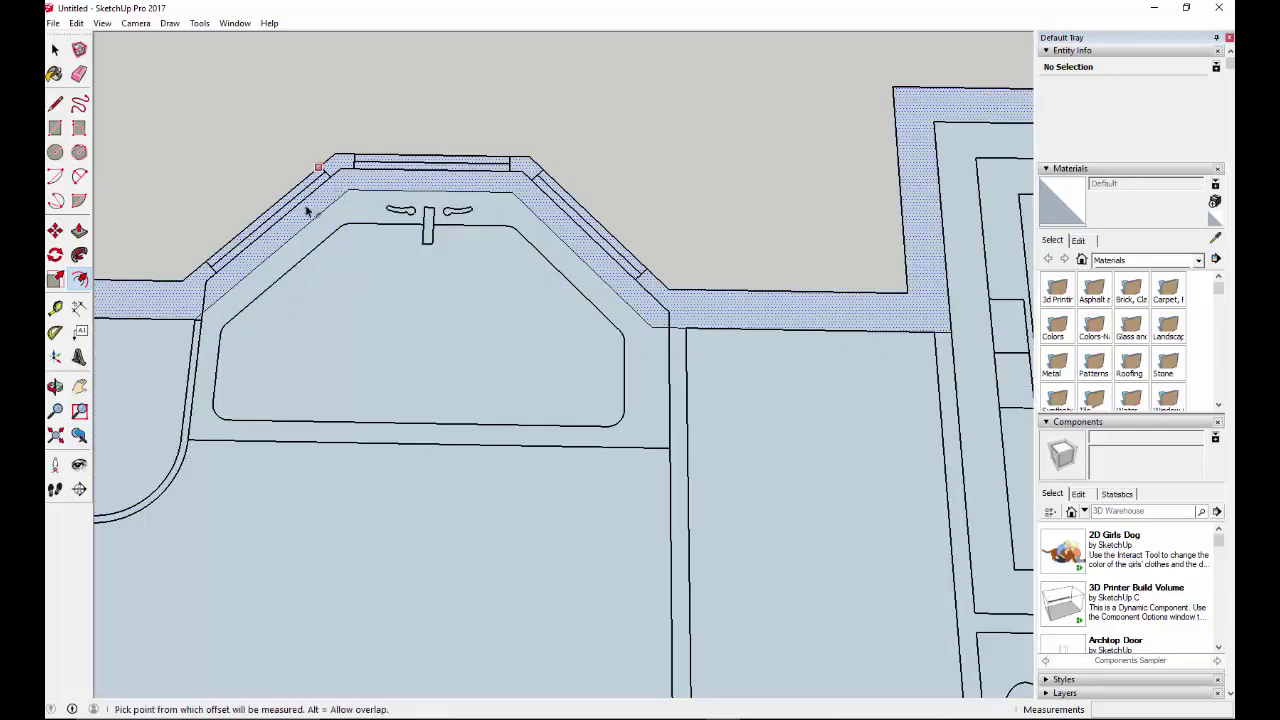
scroll(175, 306, "up", 5)
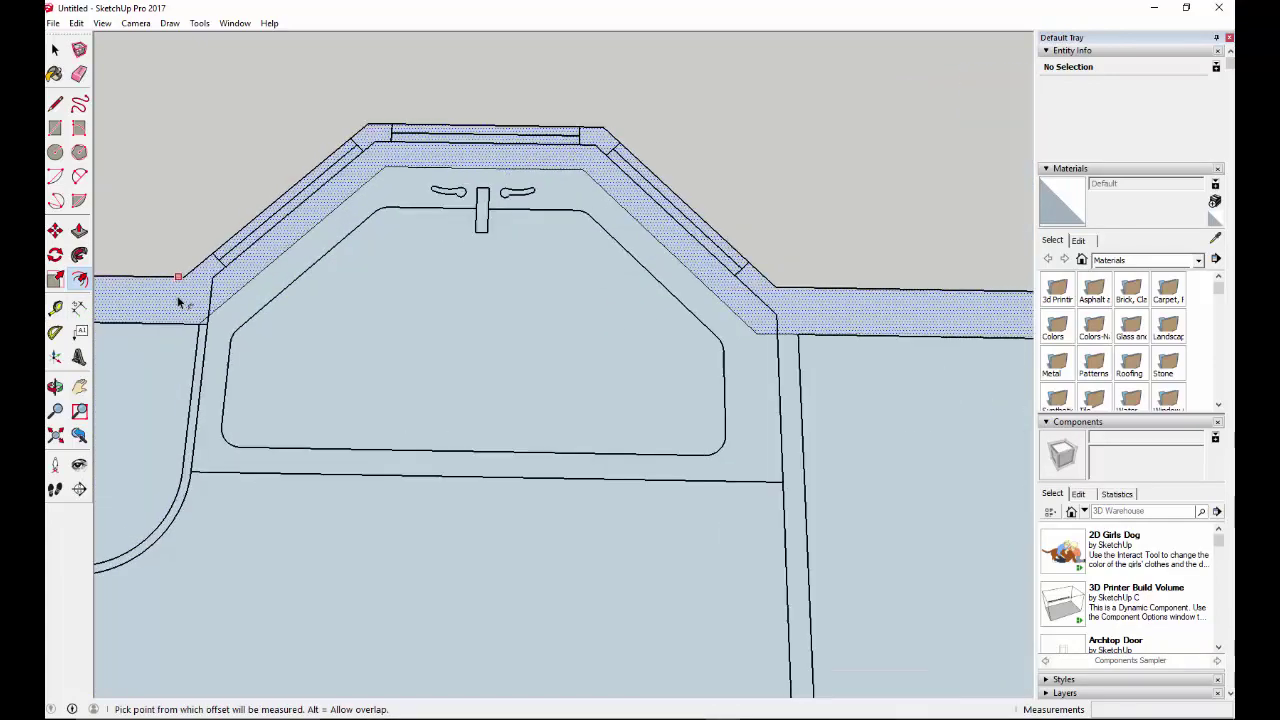
scroll(183, 300, "up", 1)
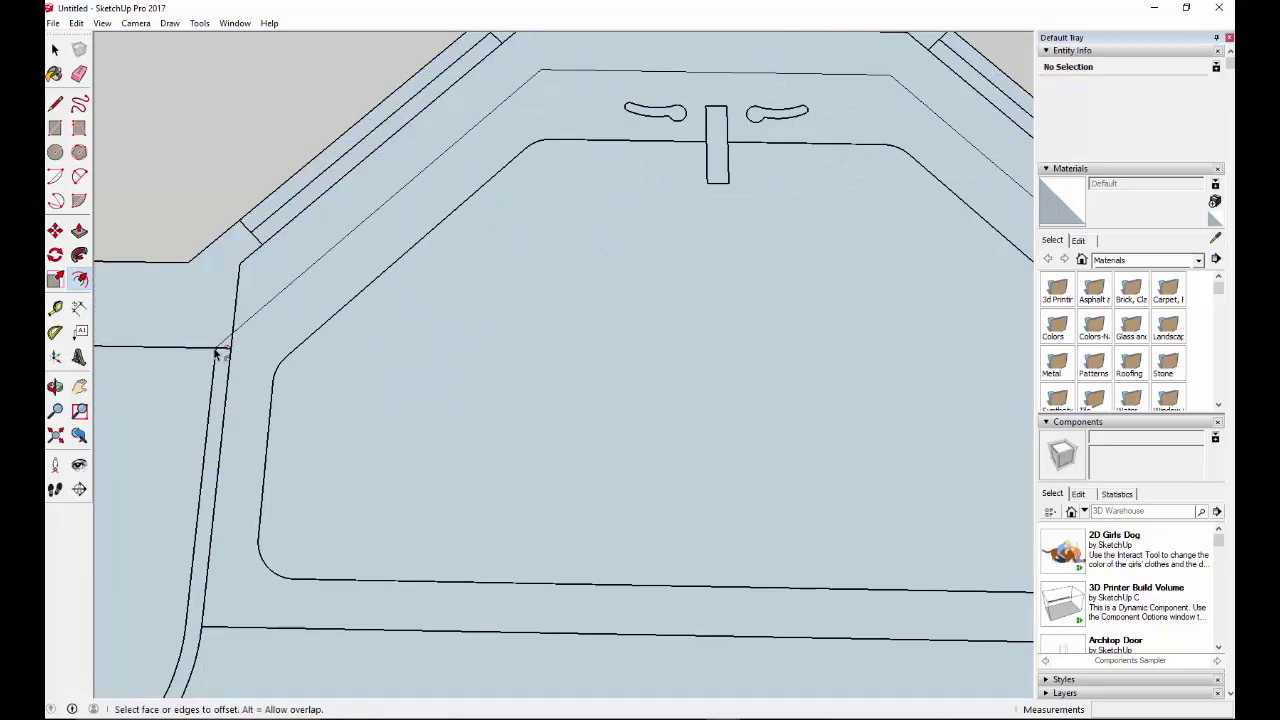
scroll(226, 352, "down", 5)
middle_click_drag(426, 306, 286, 363, "shift")
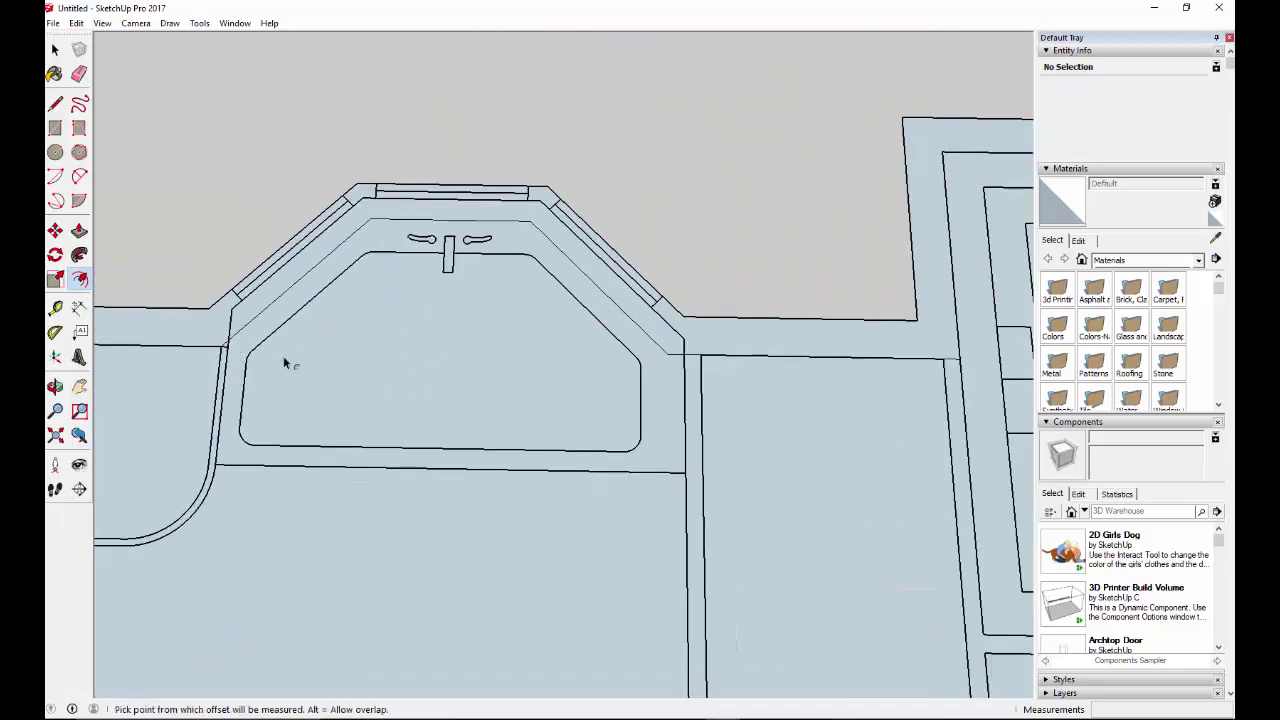
left_click(952, 363)
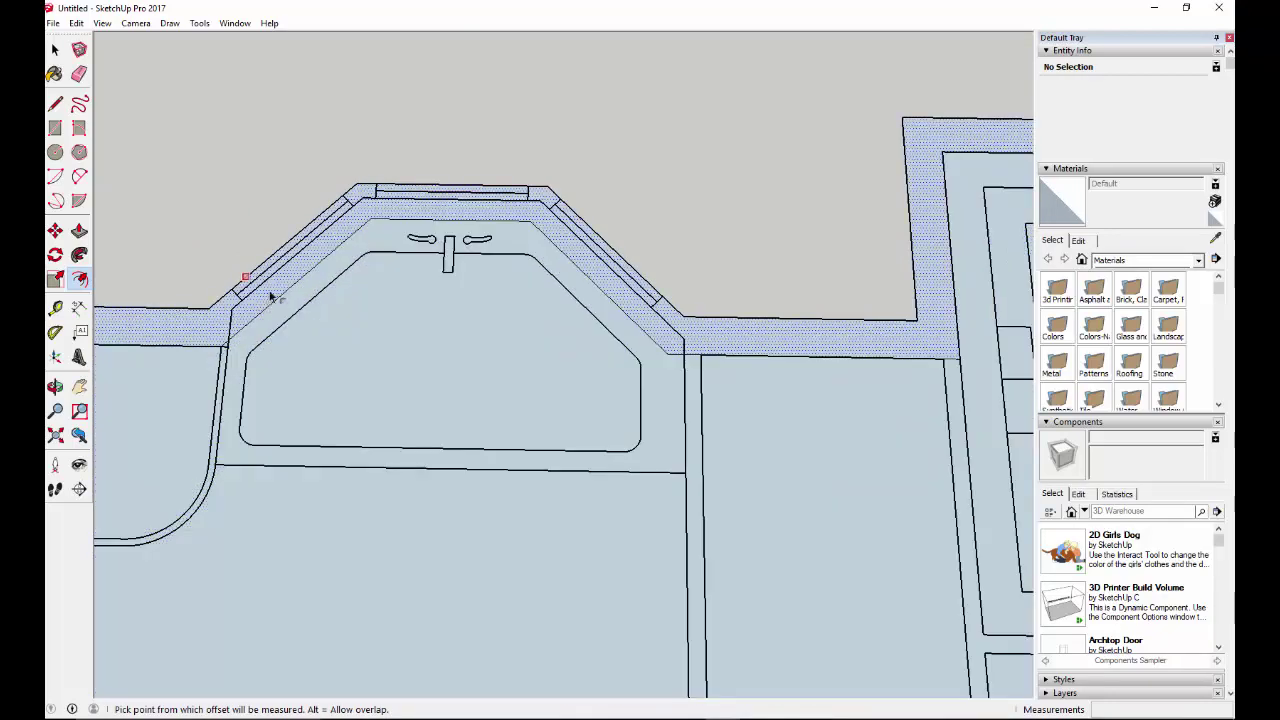
left_click(367, 226)
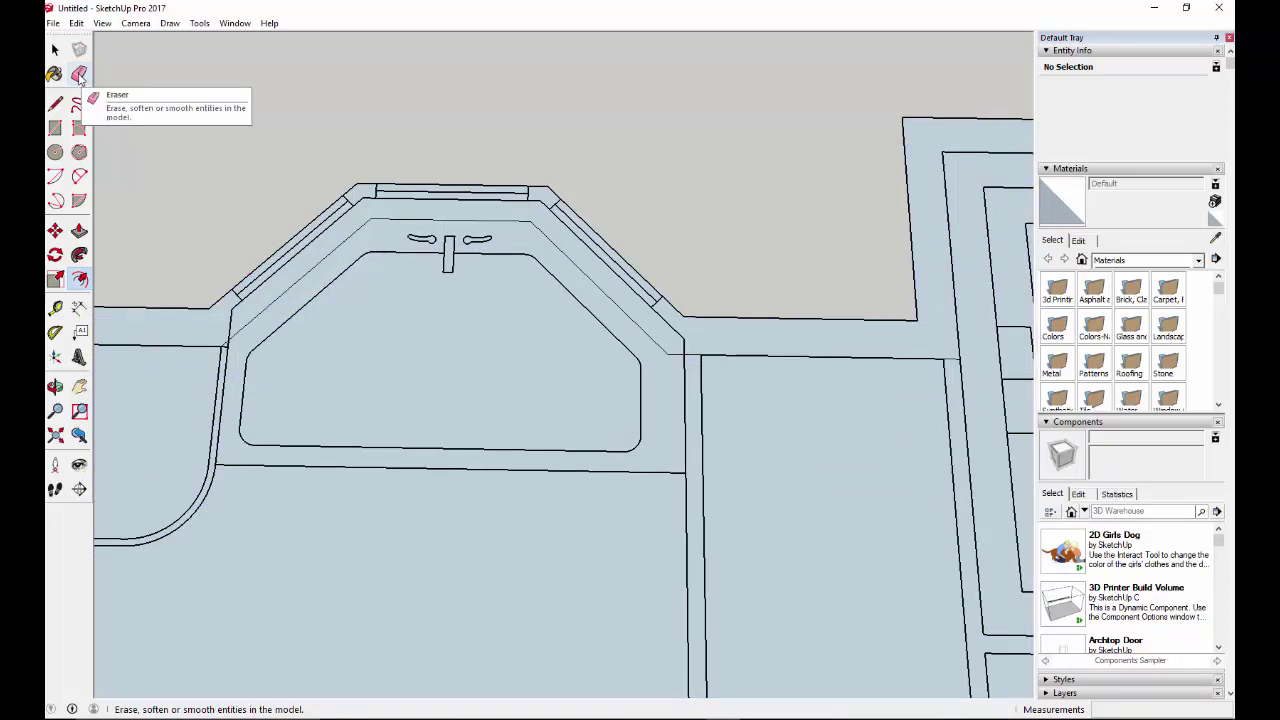
Step: Erase the three offset segments that cross the tub area along the bay window
left_click(80, 75)
scroll(222, 343, "up", 2)
scroll(222, 343, "up", 1)
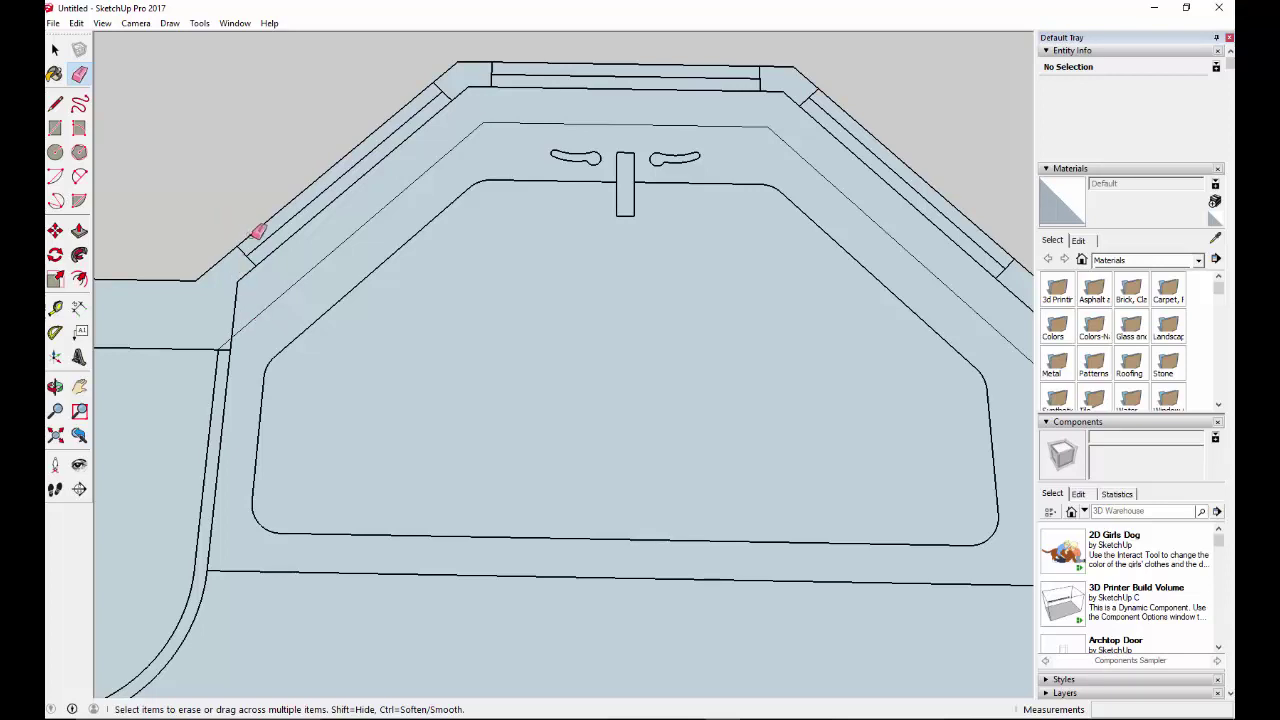
left_click(271, 306)
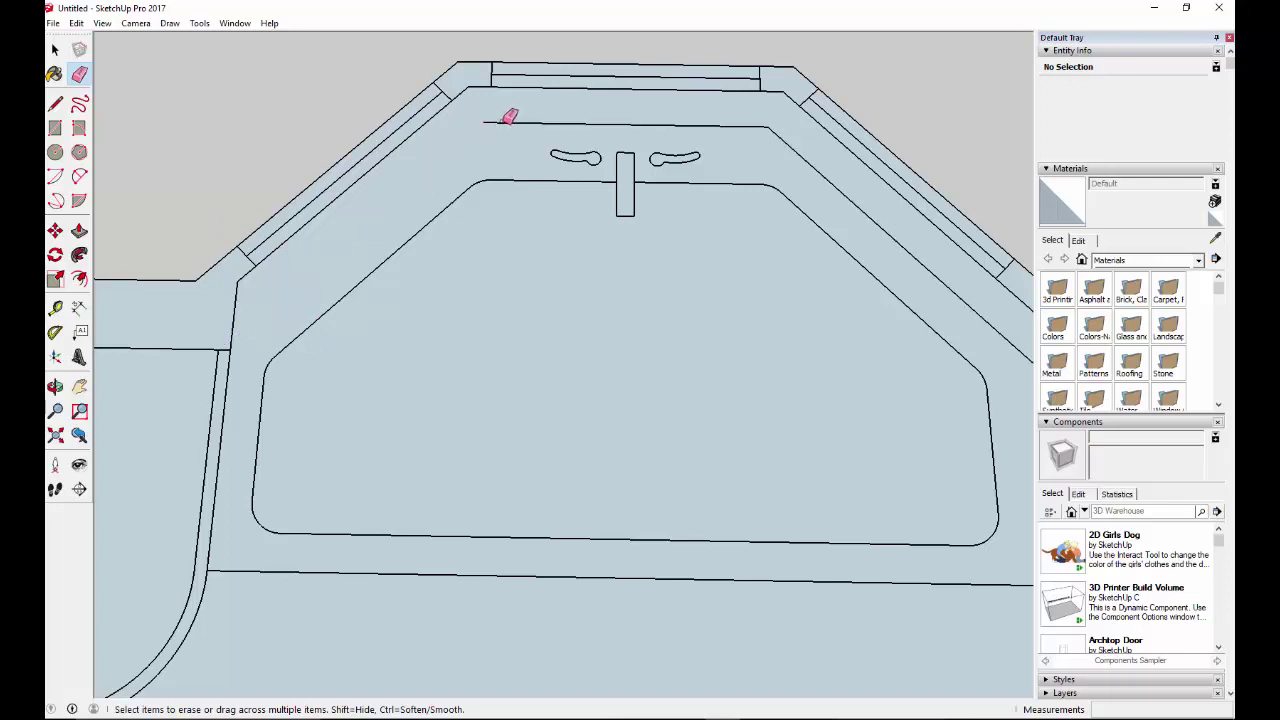
left_click(508, 121)
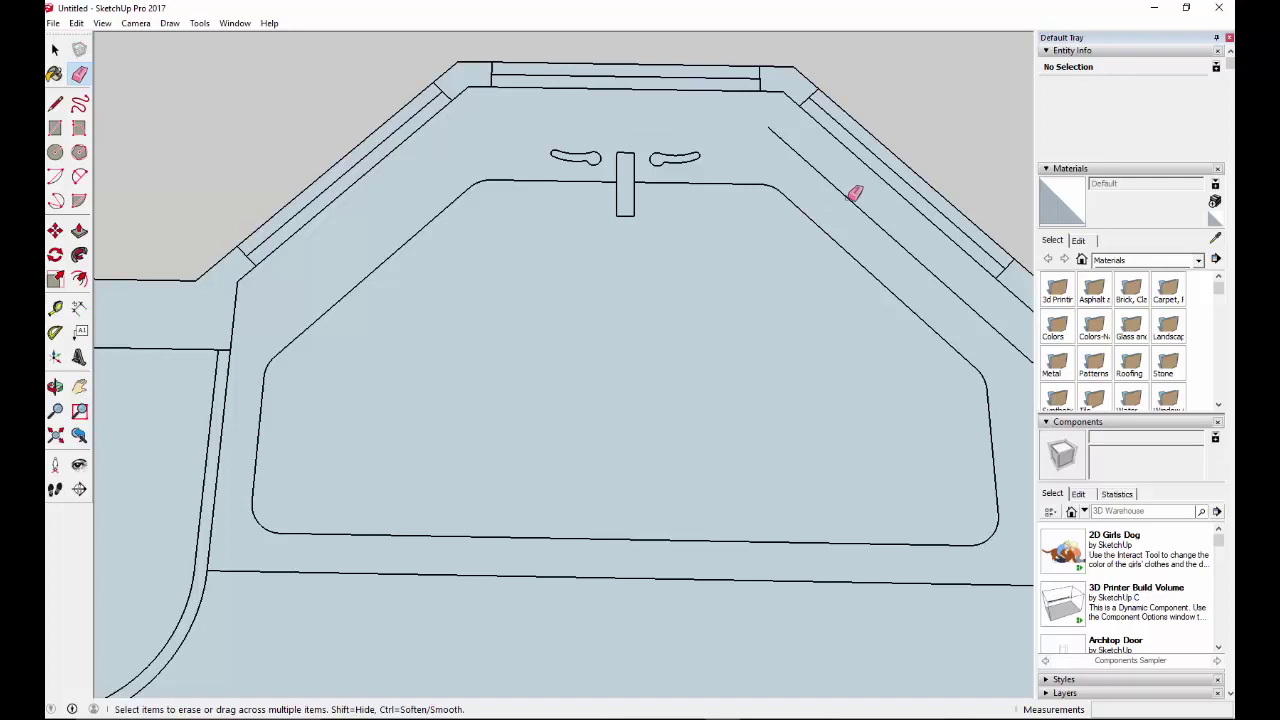
left_click(855, 193)
scroll(889, 334, "down", 6)
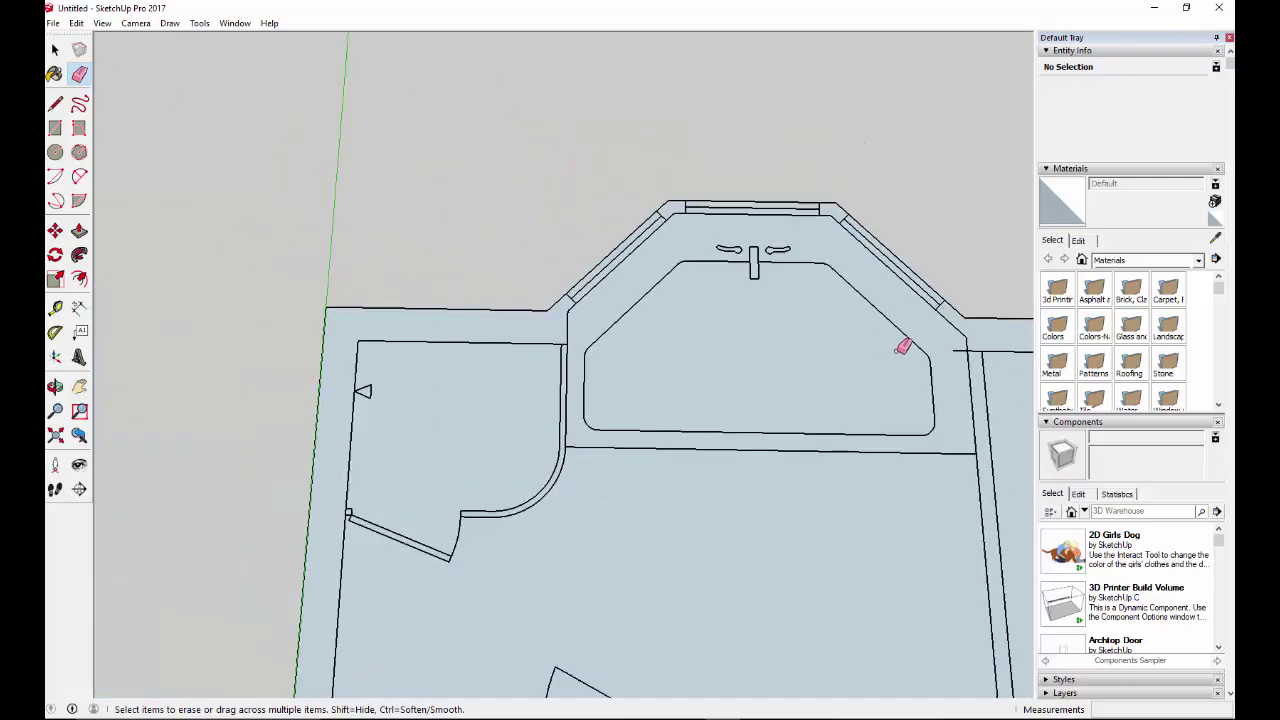
Step: Erase the short leftover offset stub at the bay window's corner toward the kitchen side
left_click(79, 386)
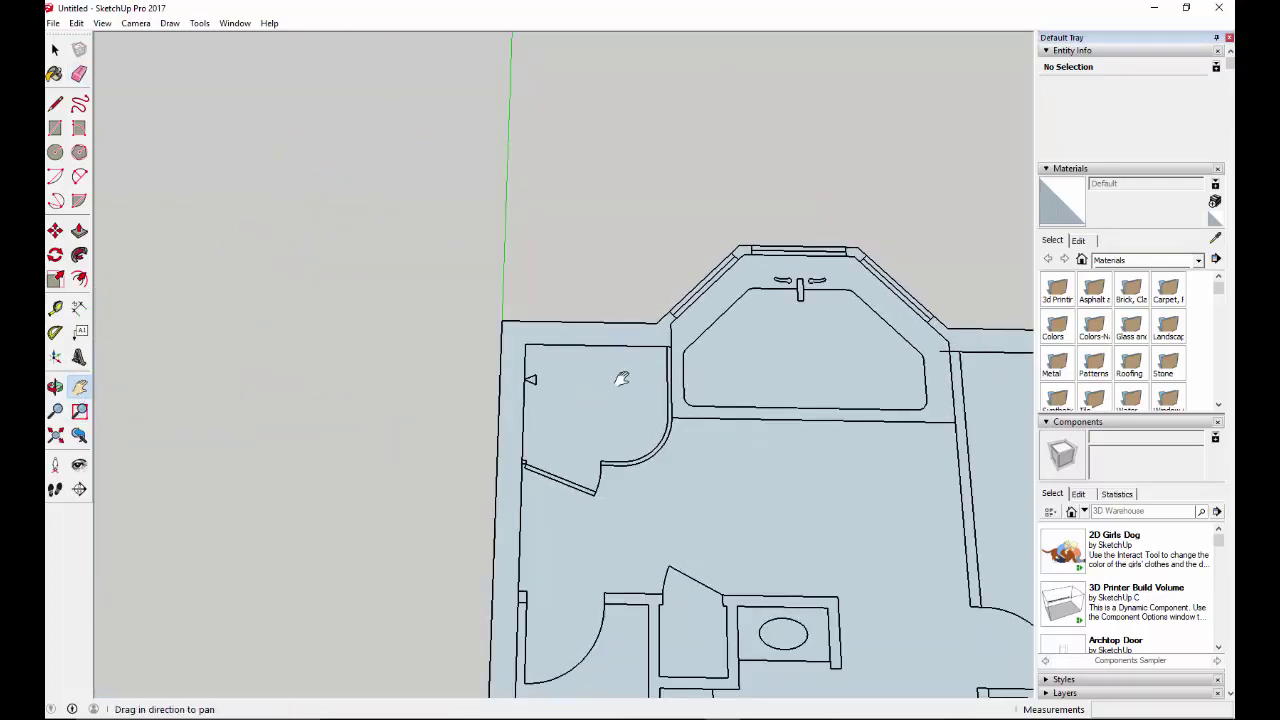
left_click_drag(623, 371, 305, 387)
scroll(604, 363, "up", 2)
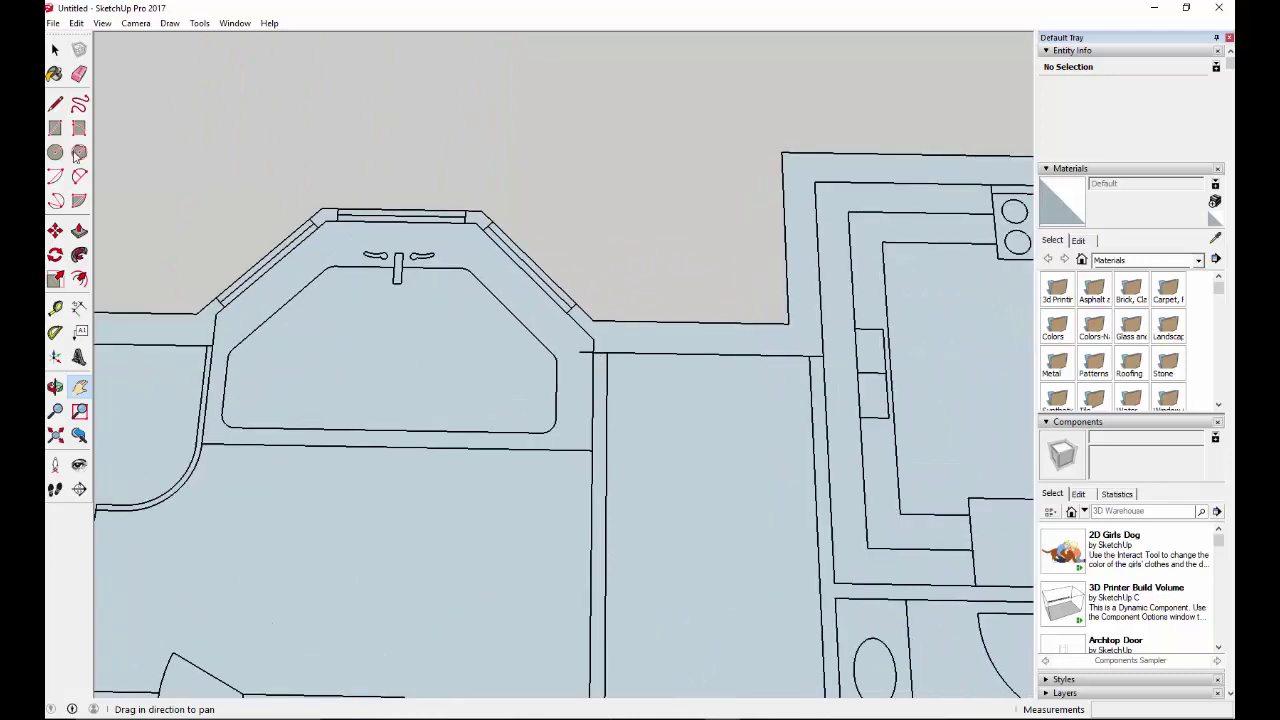
left_click(79, 73)
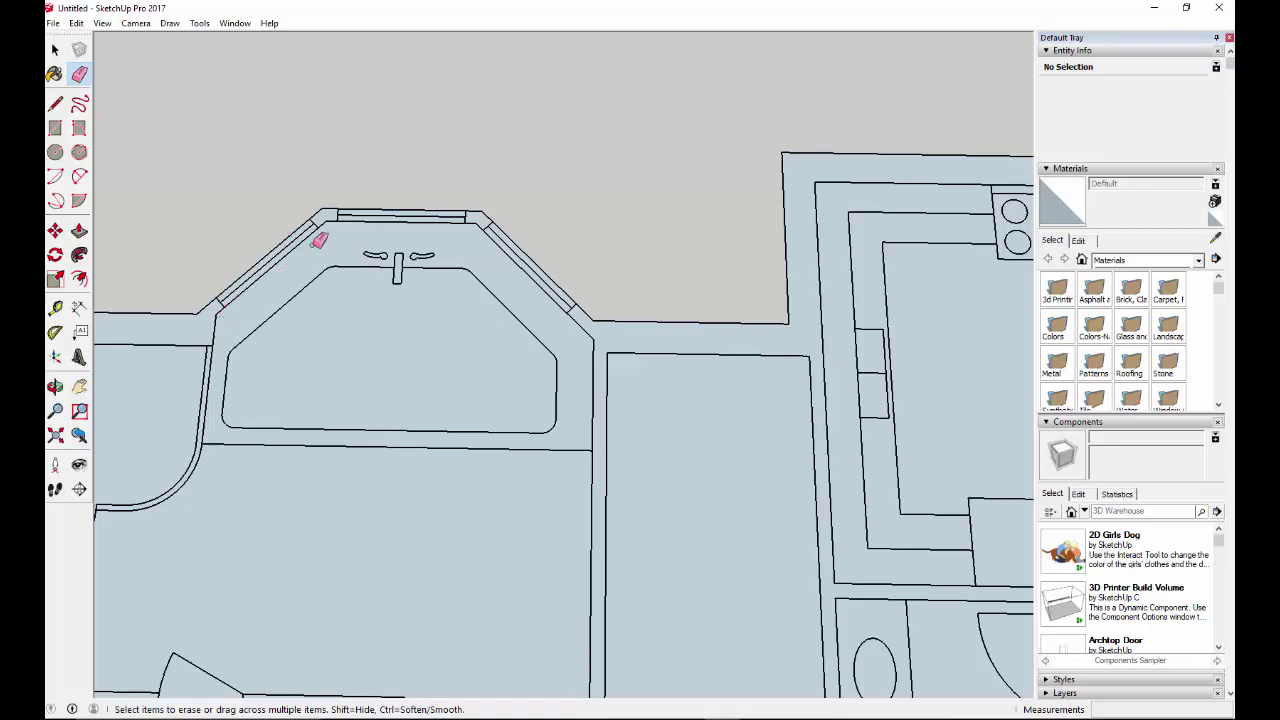
Step: With the Line tool, trace the bay window's inner wall edge from the shower wall around its three sides to the opposite inner corner
left_click(55, 104)
scroll(208, 325, "up", 3)
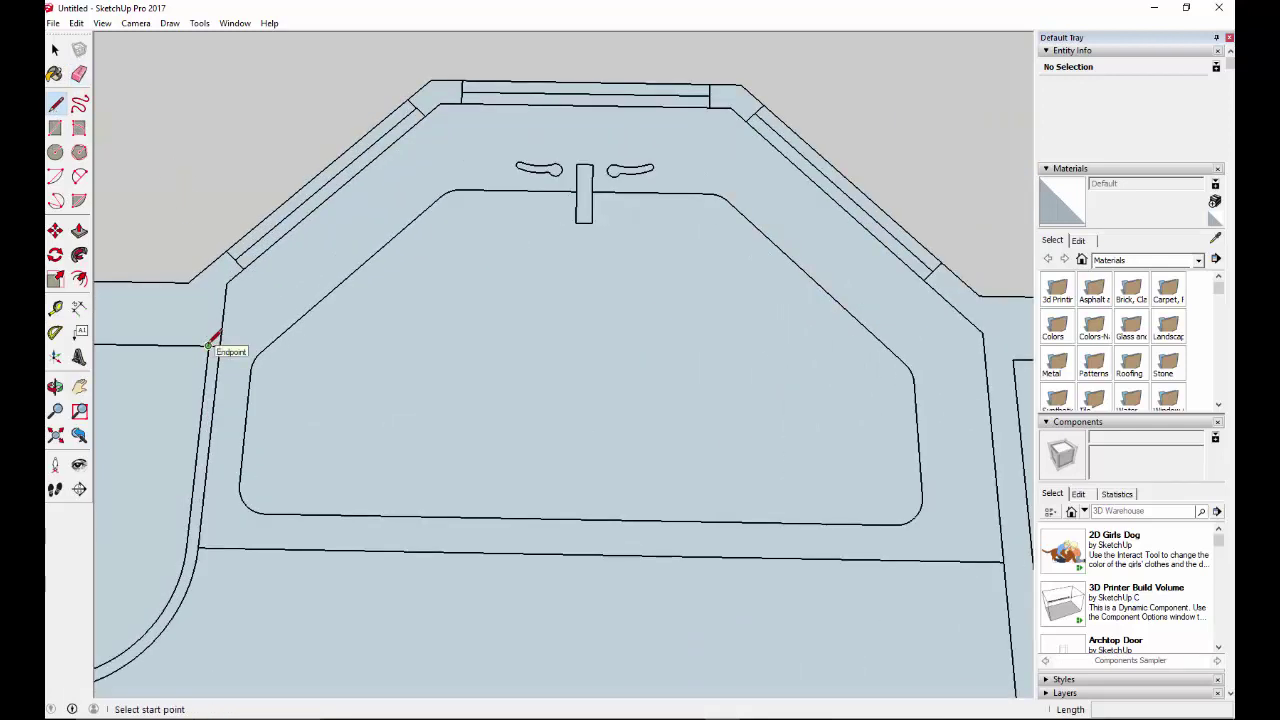
left_click(209, 345)
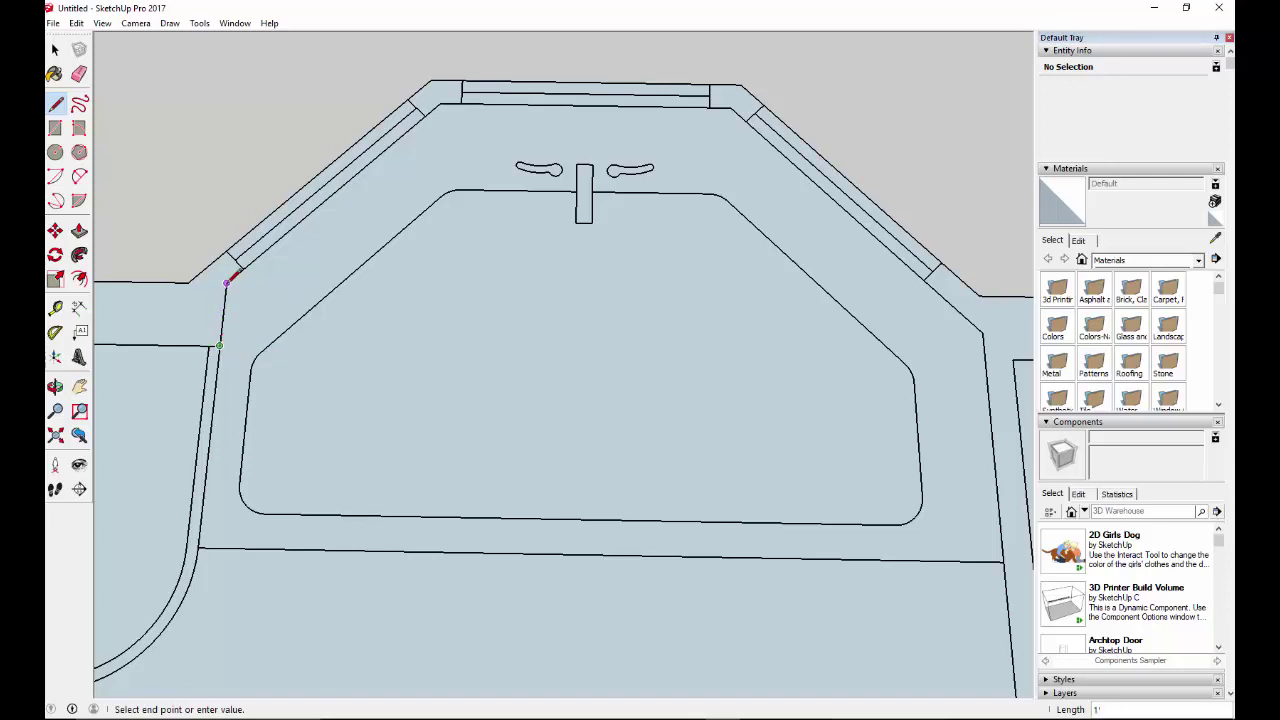
left_click(227, 282)
left_click(440, 102)
left_click(735, 104)
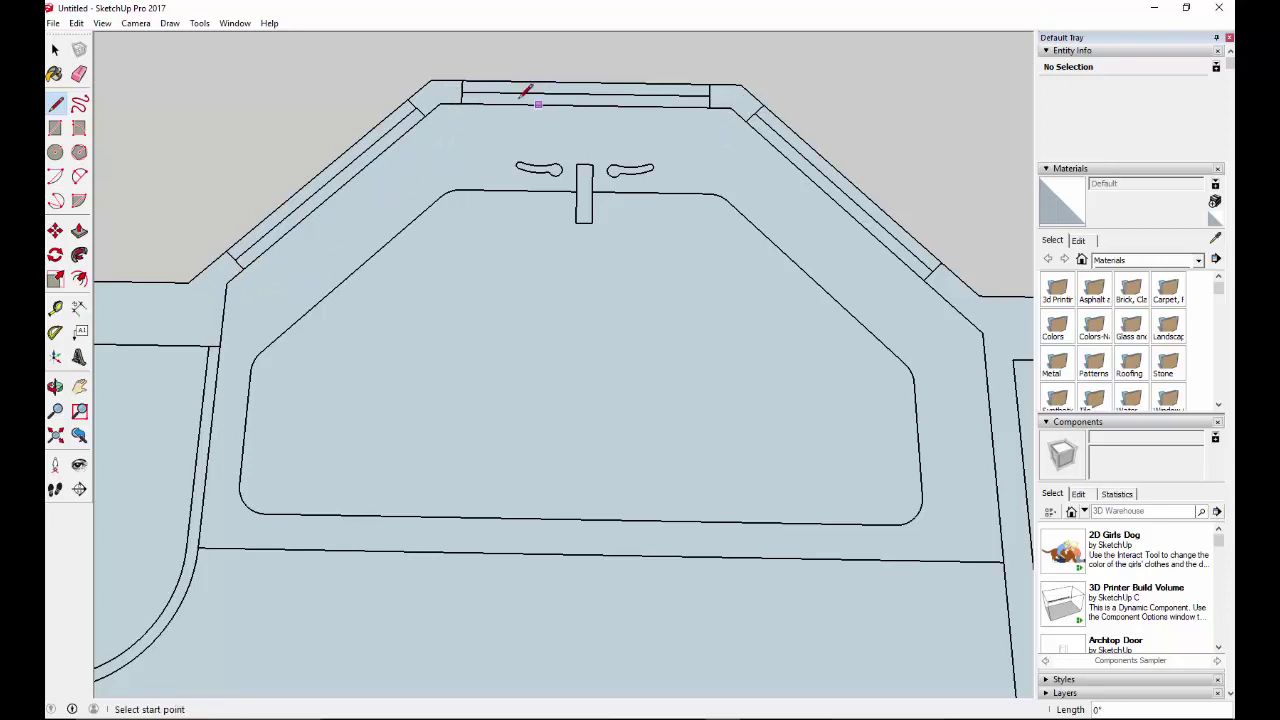
left_click(440, 102)
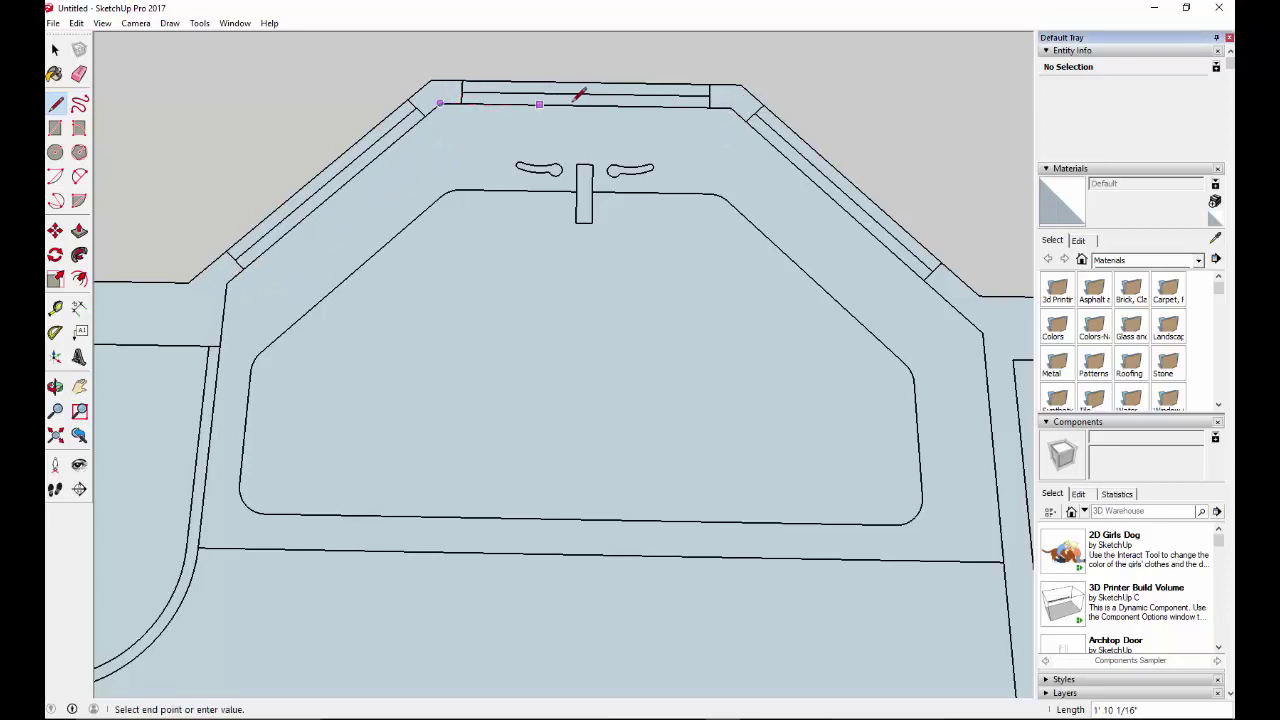
left_click(731, 106)
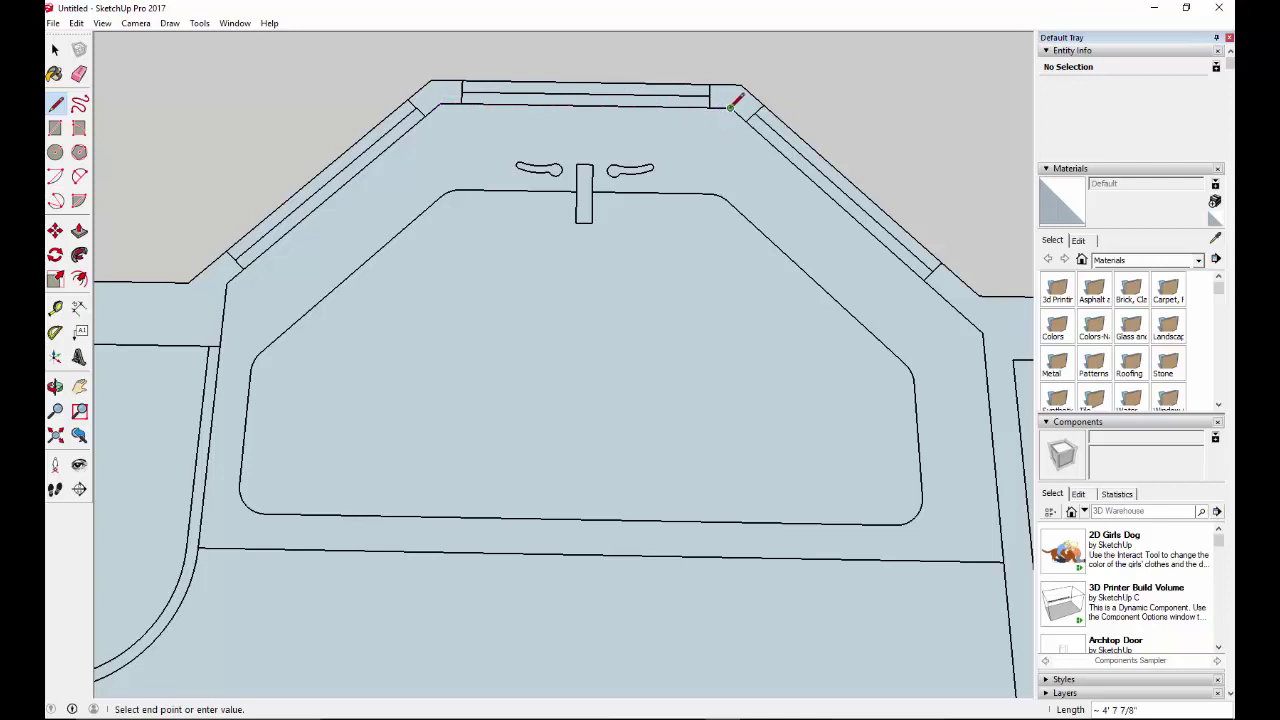
left_click(981, 332)
Step: Draw a line about 6' 11" long along the inner wall edge from the bay window's inner corner to the kitchen's inner wall edge
scroll(988, 355, "down", 6)
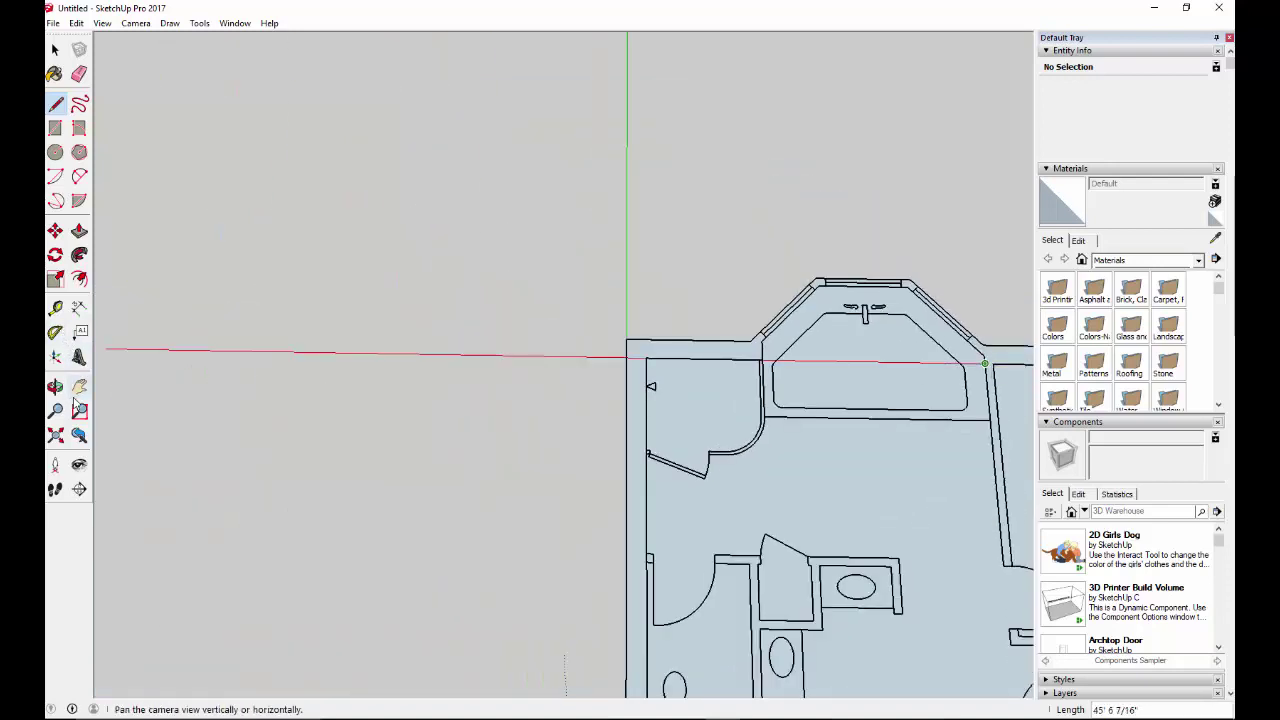
left_click(80, 387)
left_click_drag(751, 319, 618, 321)
left_click_drag(965, 365, 650, 368)
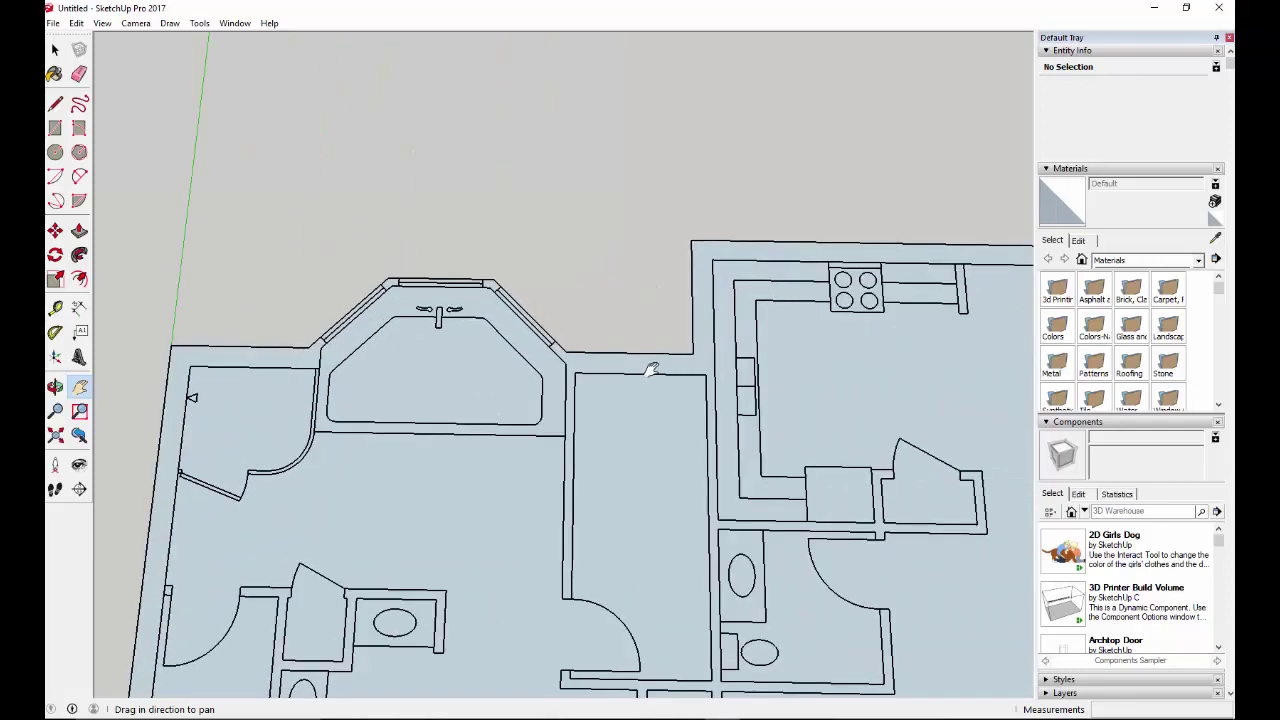
scroll(648, 368, "up", 4)
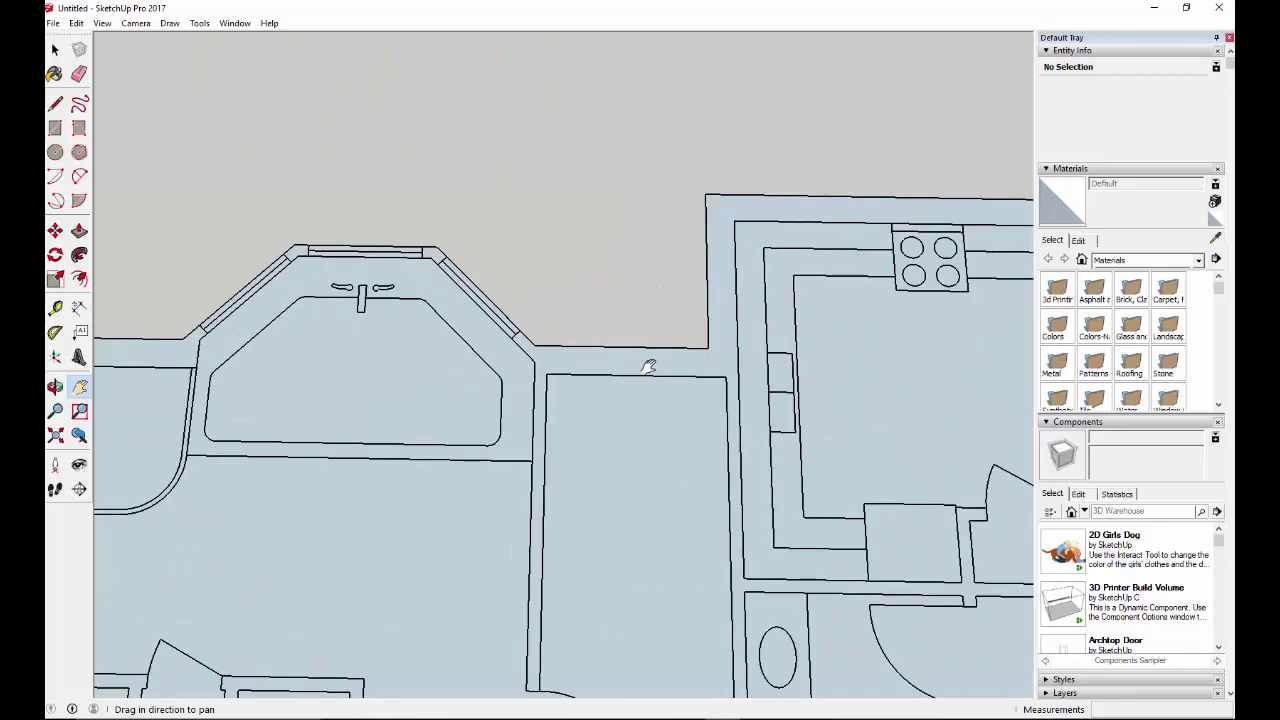
left_click(55, 104)
left_click(492, 376)
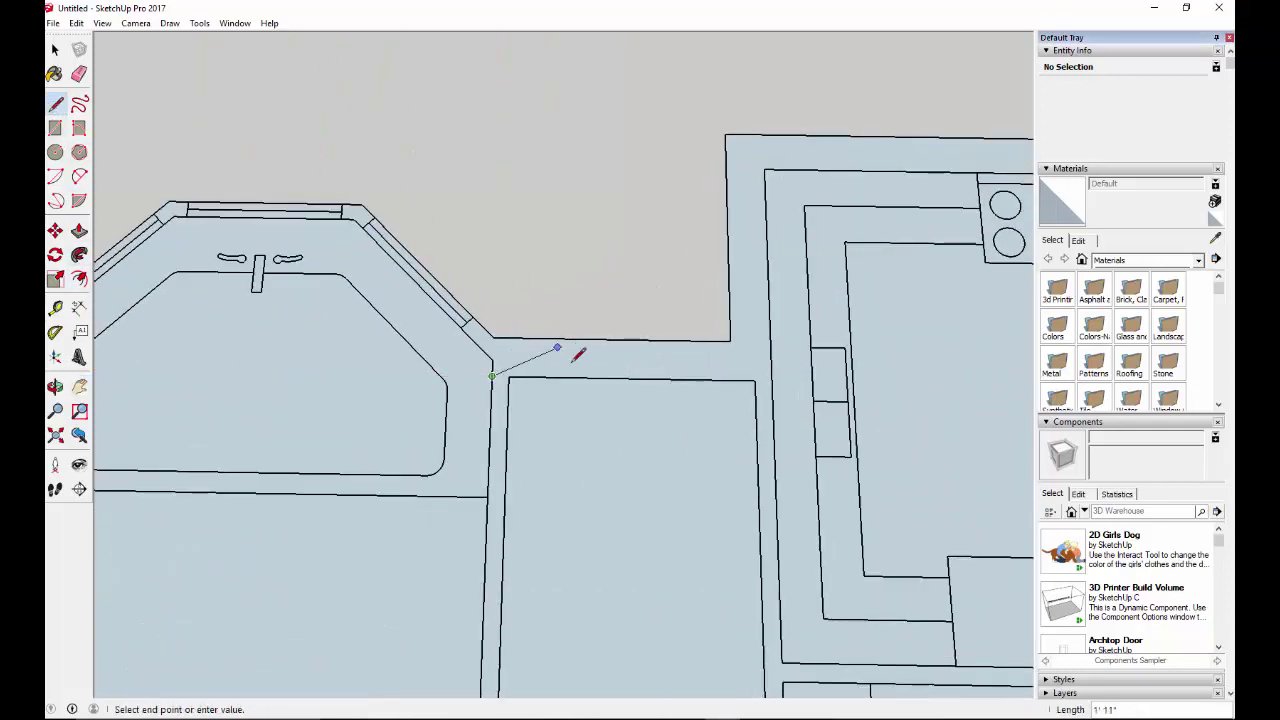
left_click(771, 379)
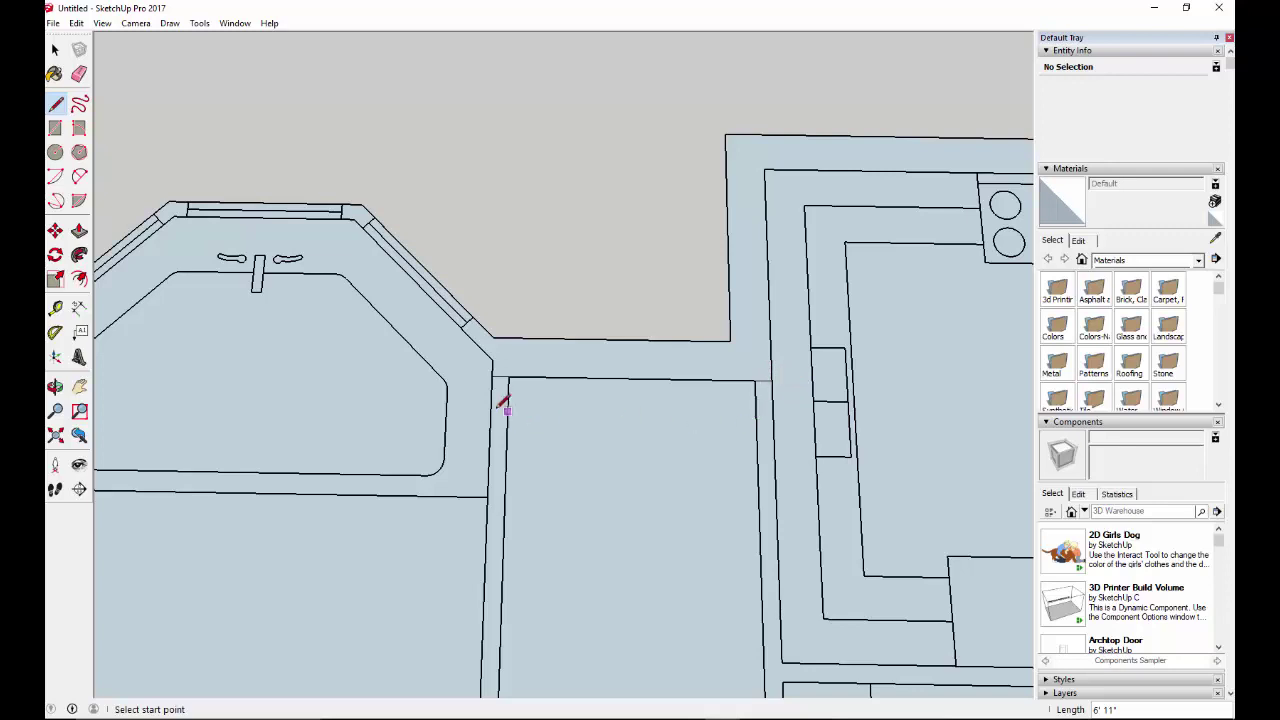
Step: Extrude the exterior wall face upward with Push/Pull and enter 9' as its height
scroll(500, 400, "down", 2)
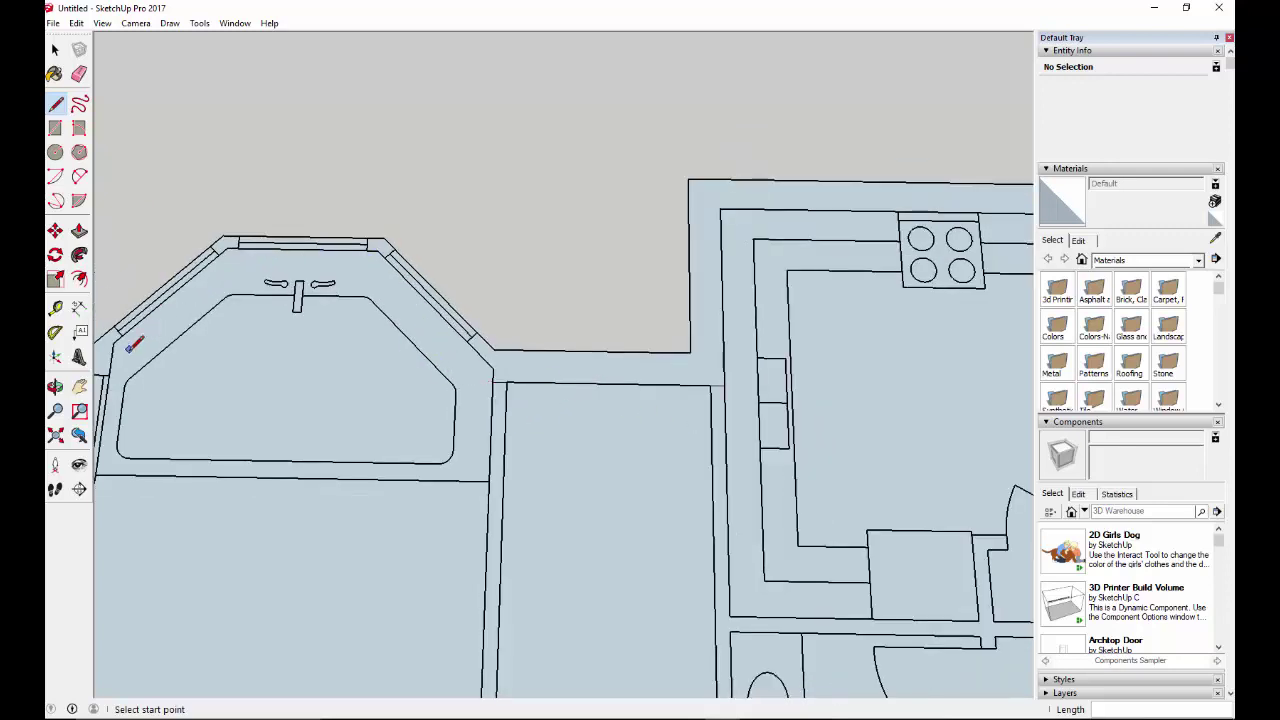
scroll(128, 360, "down", 1)
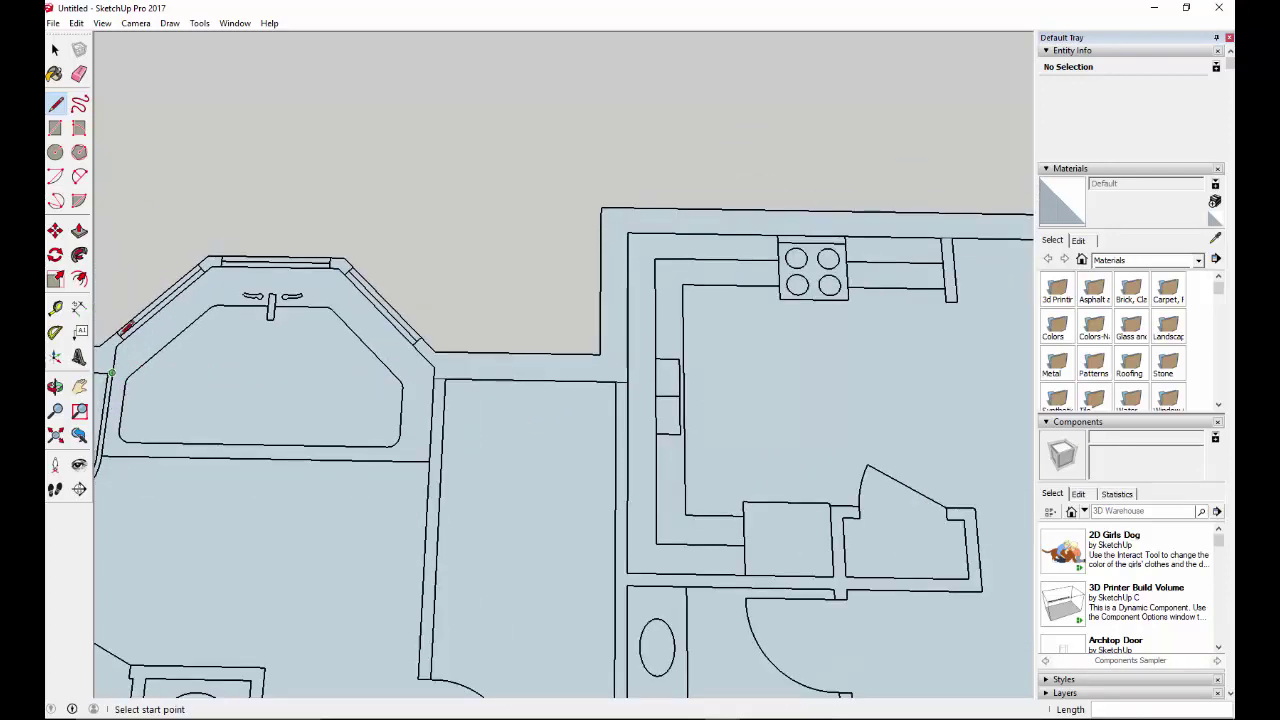
left_click(79, 230)
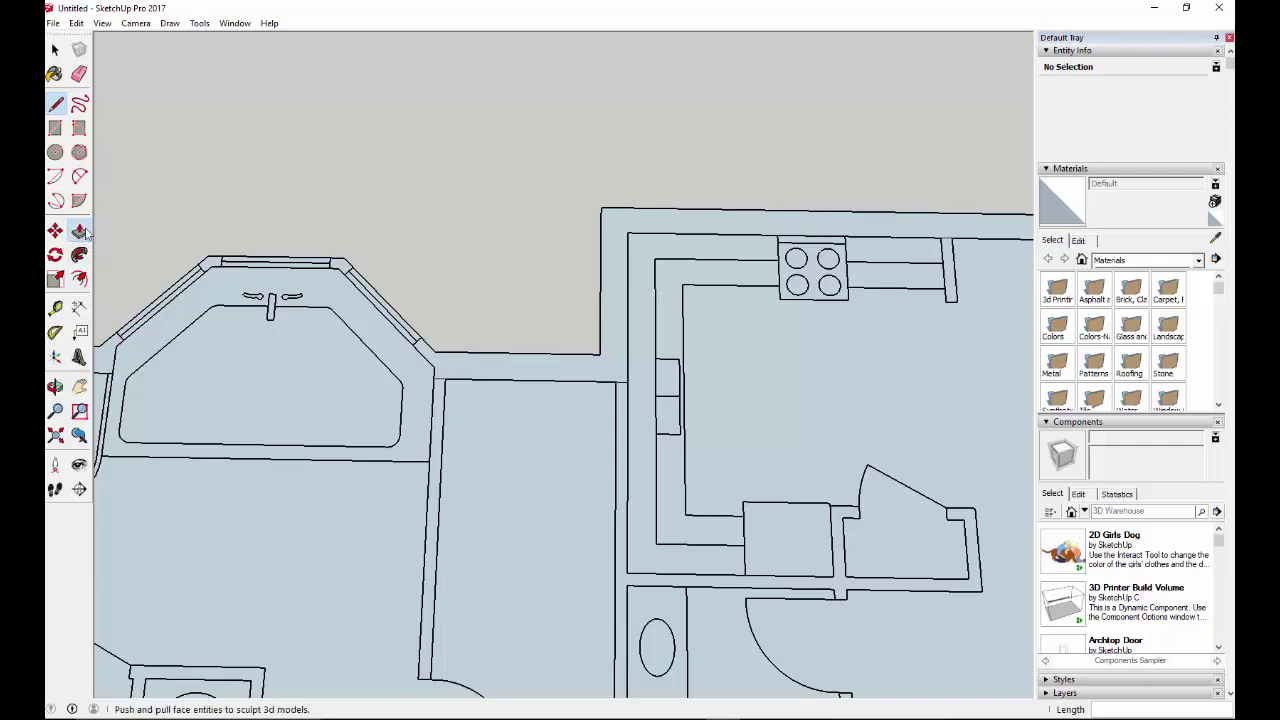
left_click(543, 372)
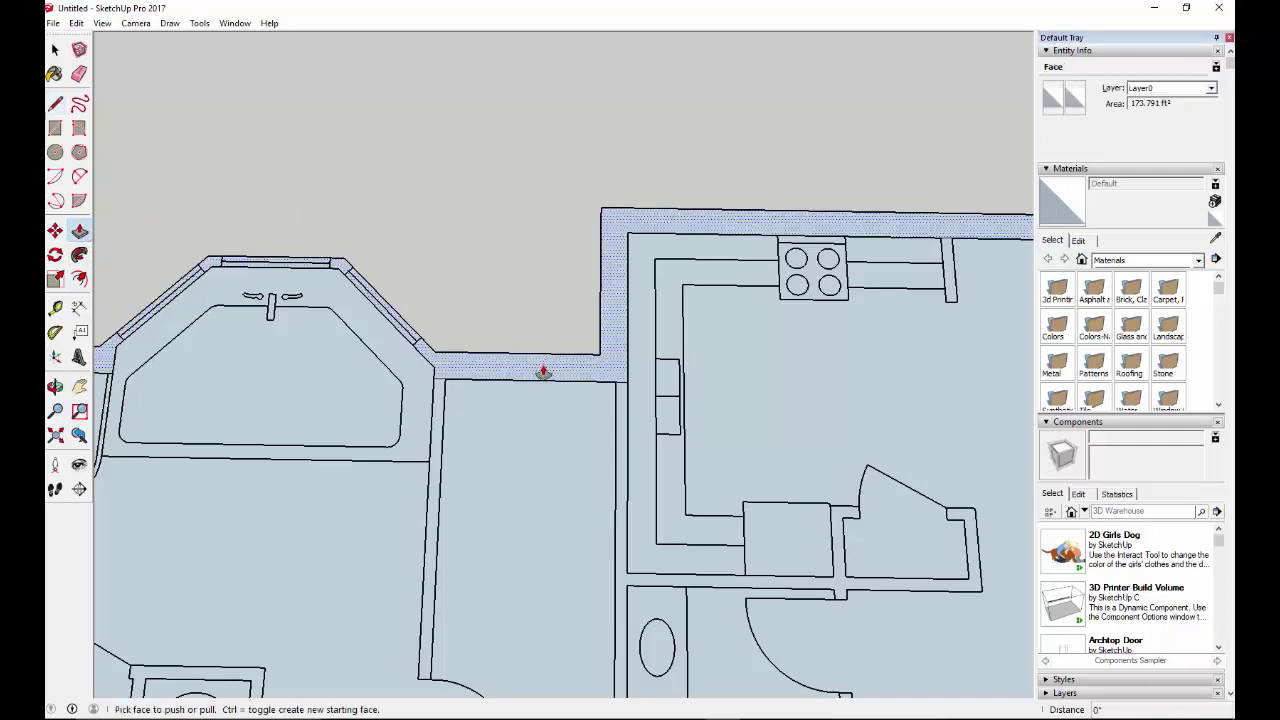
scroll(397, 347, "up", 5)
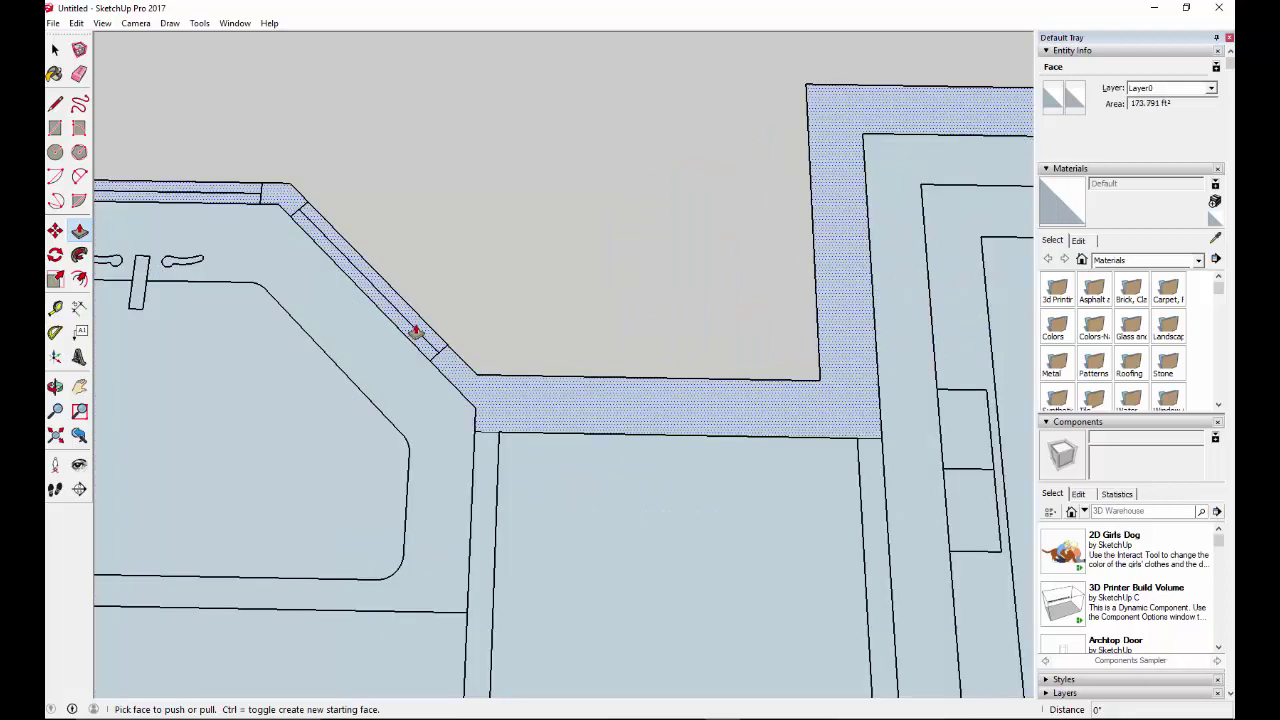
scroll(423, 340, "down", 5)
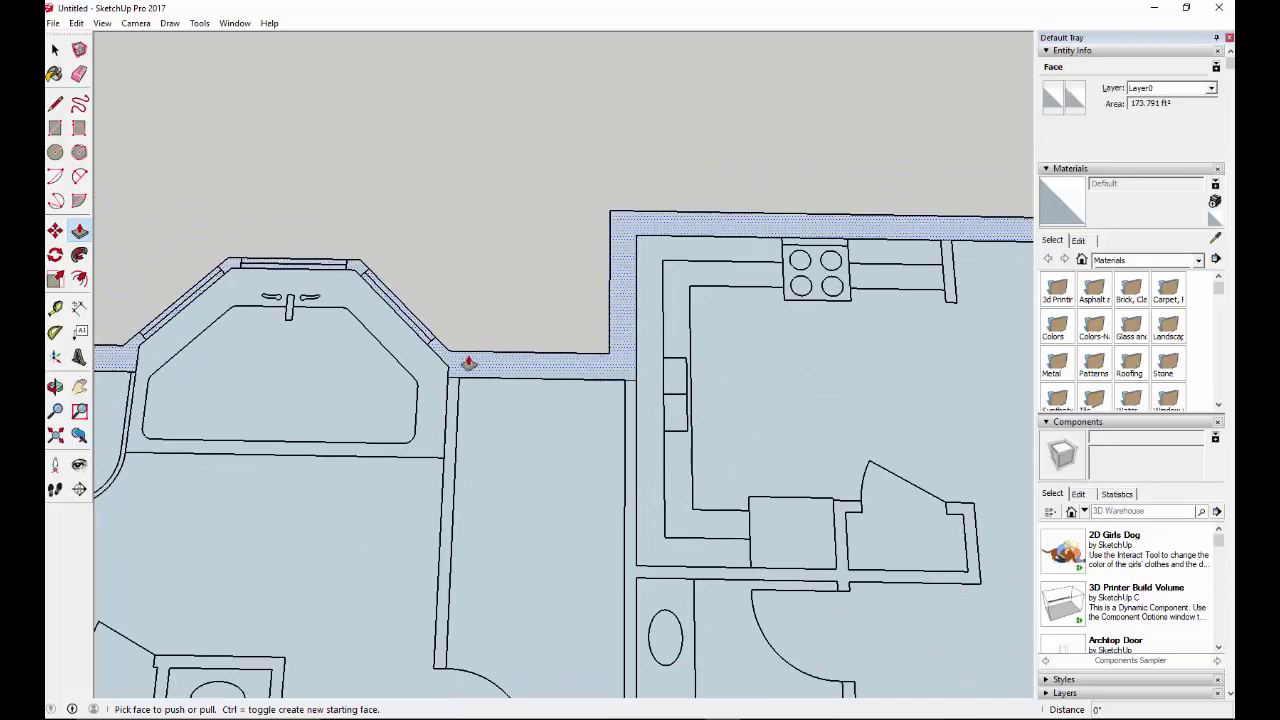
left_click_drag(468, 362, 469, 257)
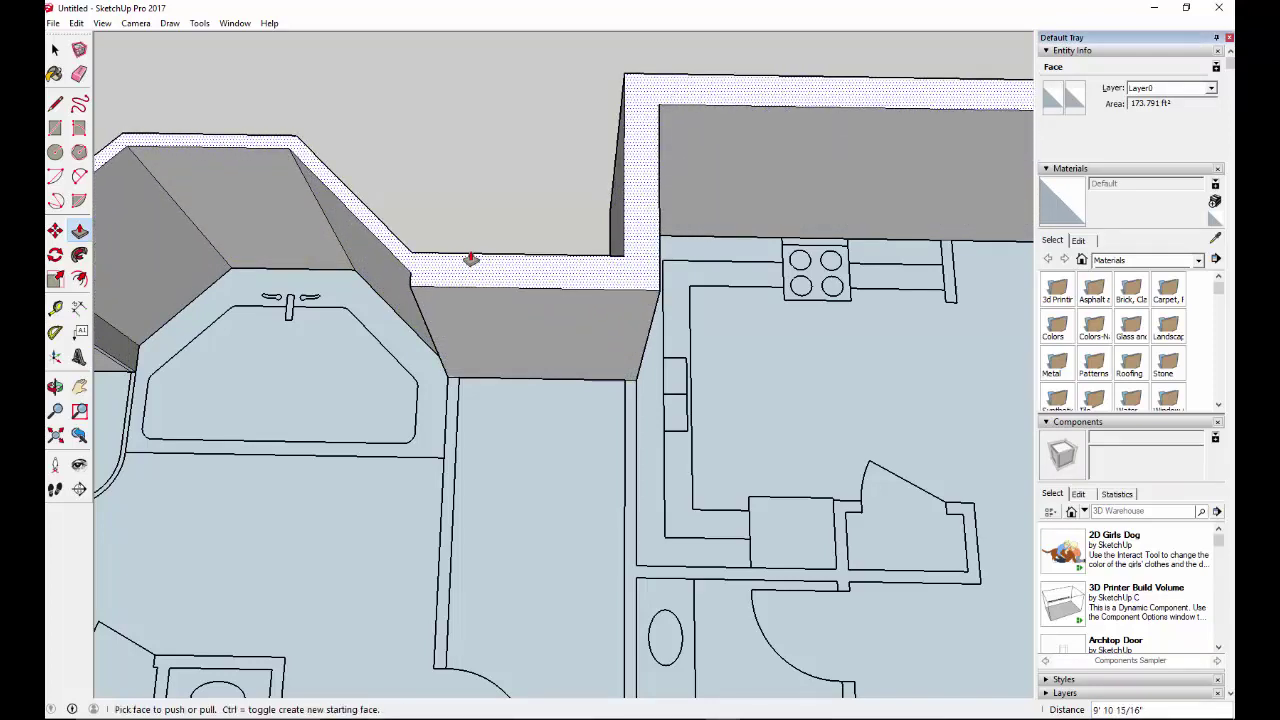
type("9'")
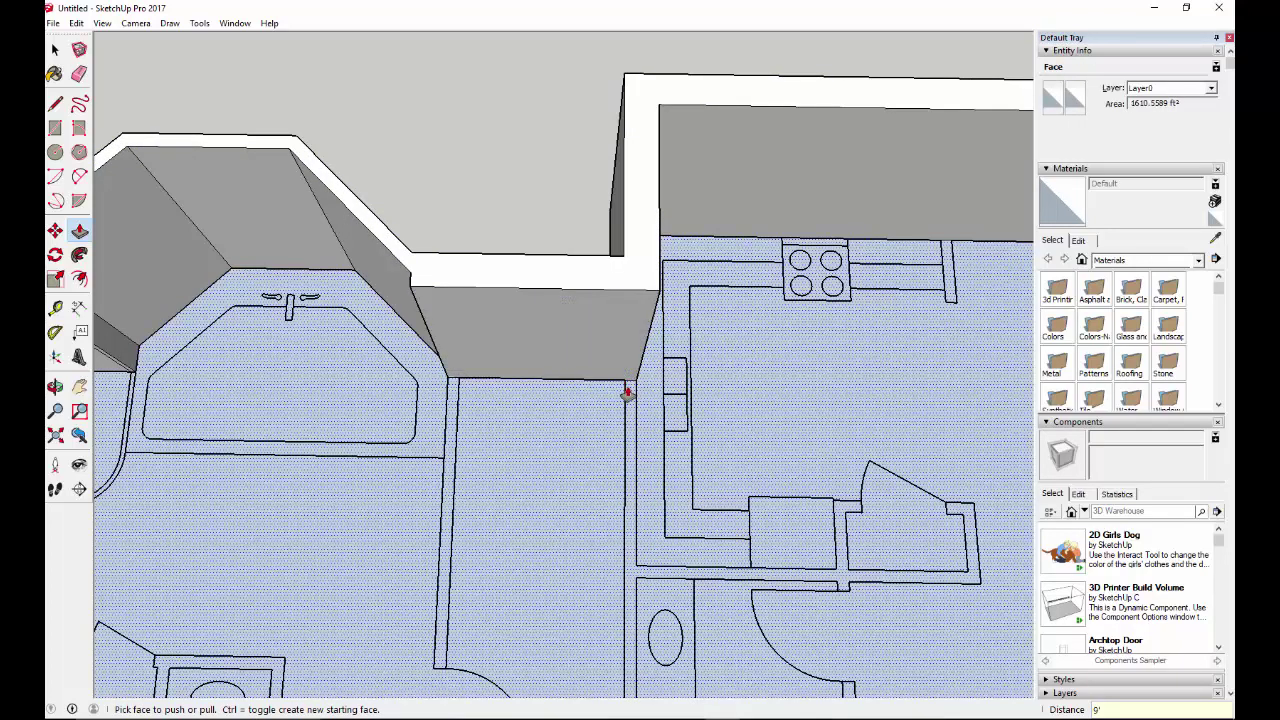
Step: Examine the raised exterior walls in an oblique view of the whole villa, including the bay window and kitchen corner
scroll(720, 420, "down", 4)
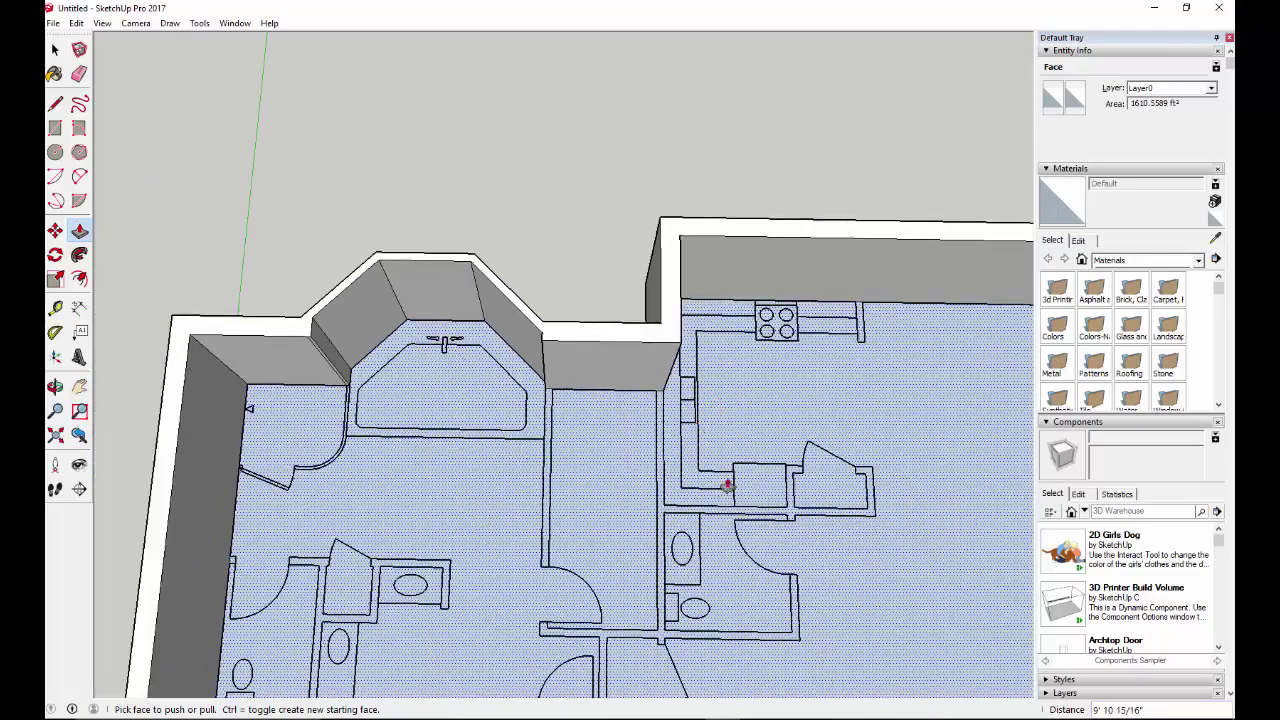
middle_click_drag(731, 480, 458, 258)
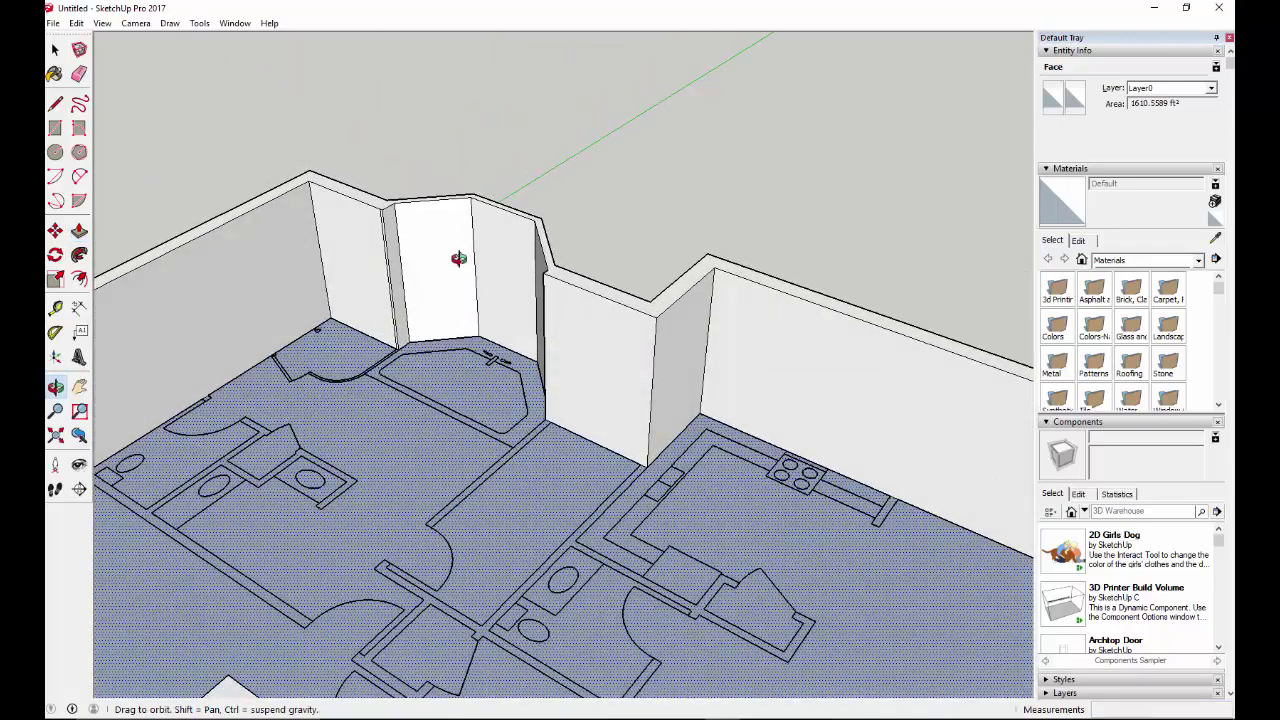
scroll(459, 275, "down", 5)
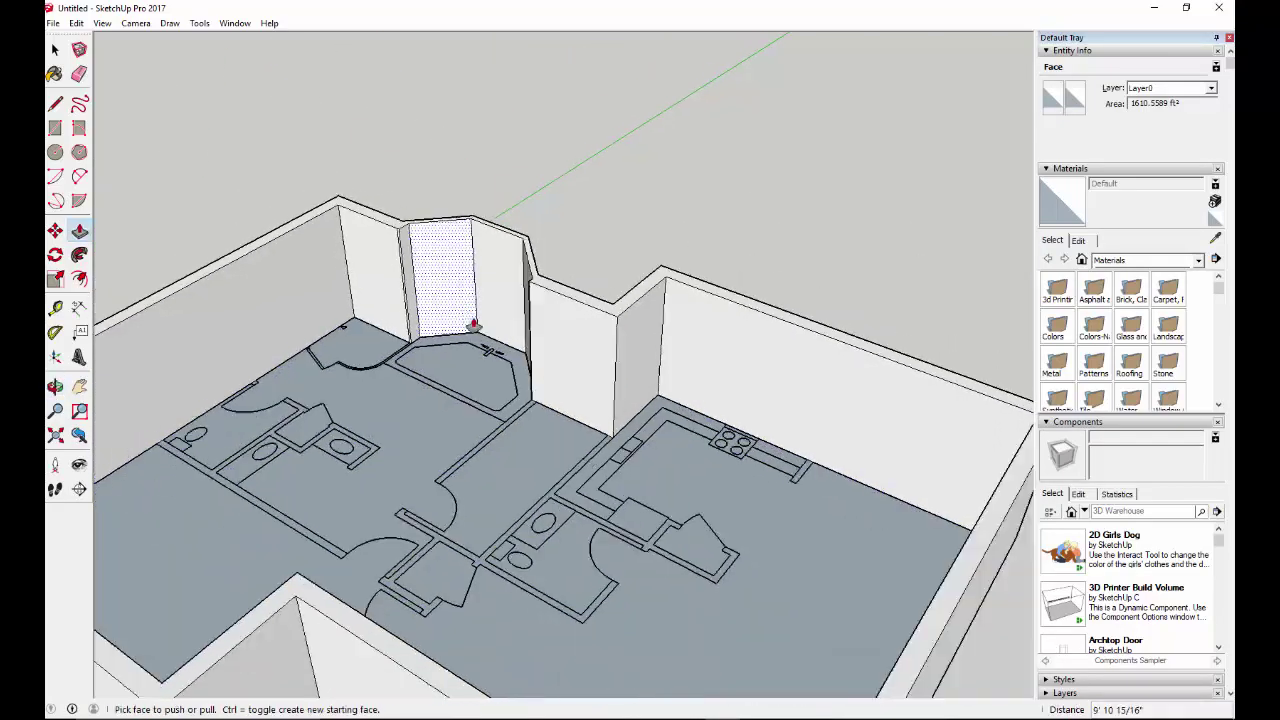
middle_click_drag(306, 586, 368, 674)
left_click_drag(365, 673, 320, 674)
key("p")
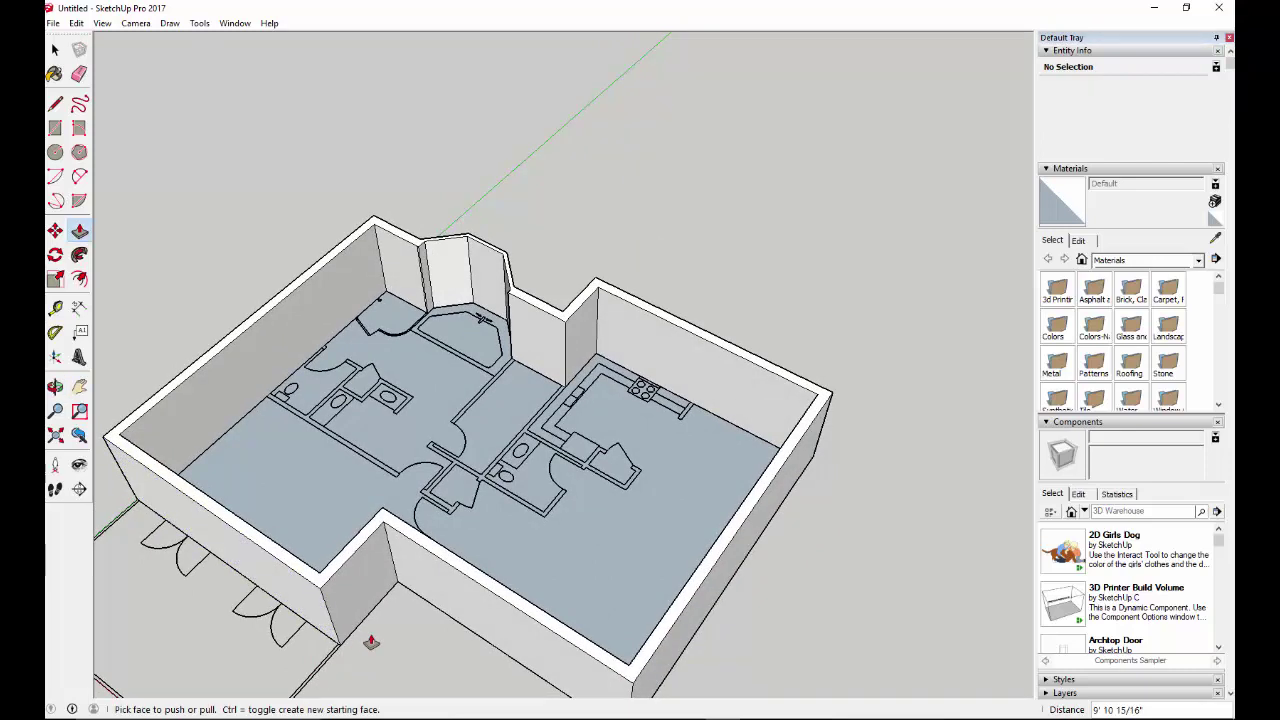